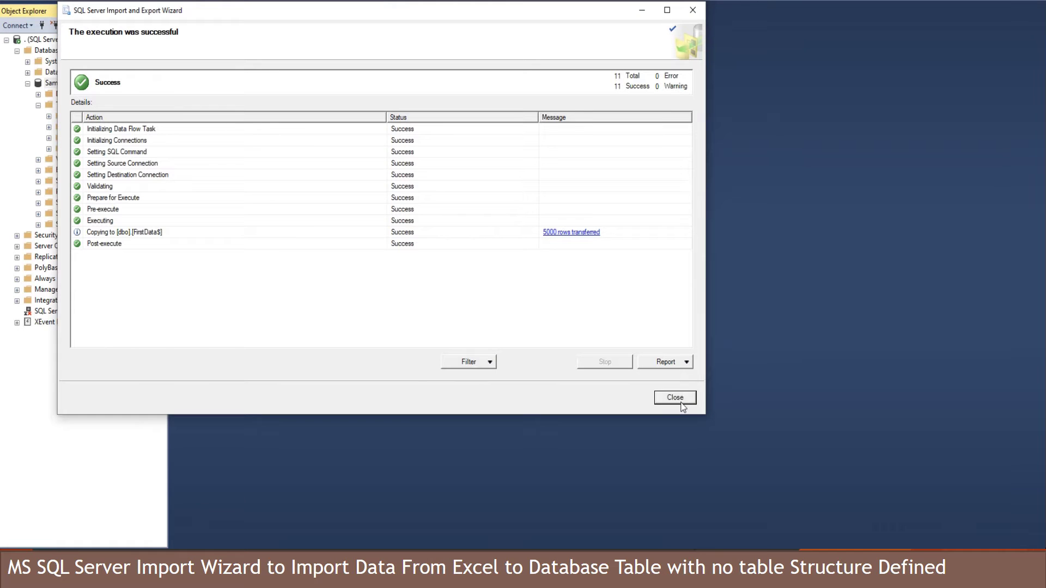
# Close the finished import wizard and filter SampleDatabase's tables to names containing "first"
pyautogui.click(681, 401)
pyautogui.rightClick(79, 105)
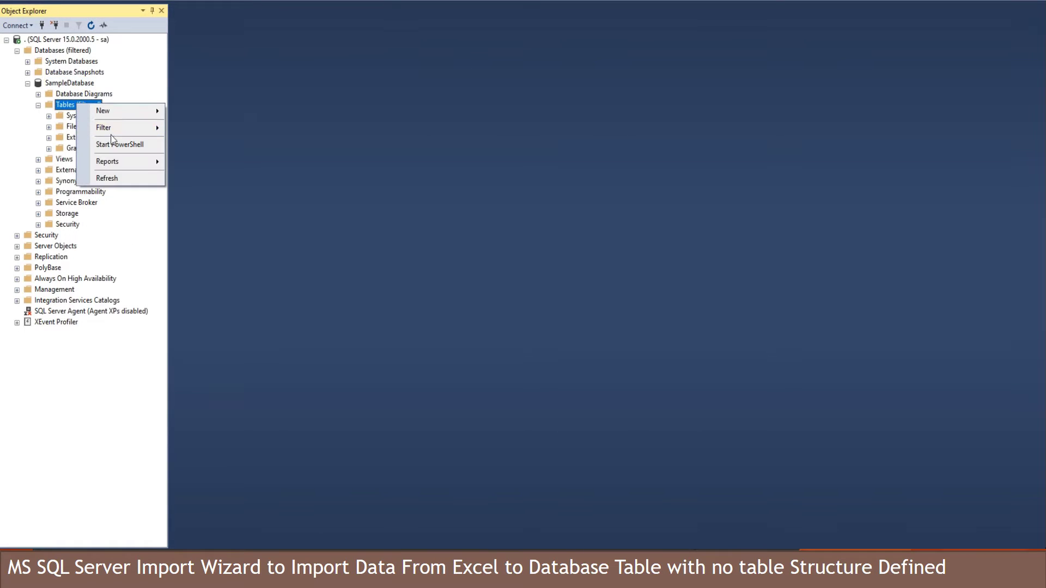
pyautogui.moveTo(119, 131)
pyautogui.click(204, 142)
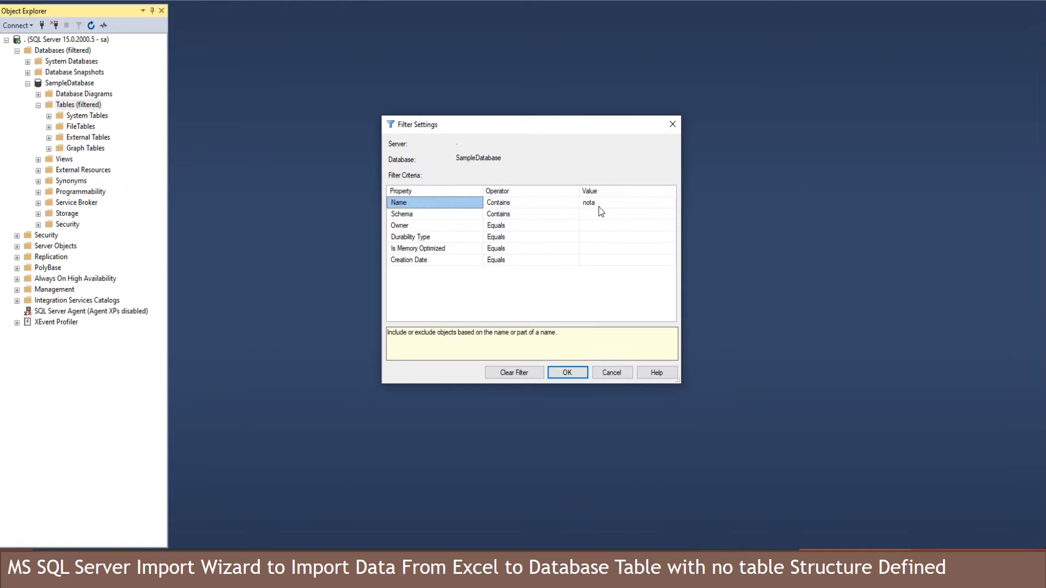
pyautogui.click(599, 203)
pyautogui.doubleClick(601, 201)
pyautogui.write('first')
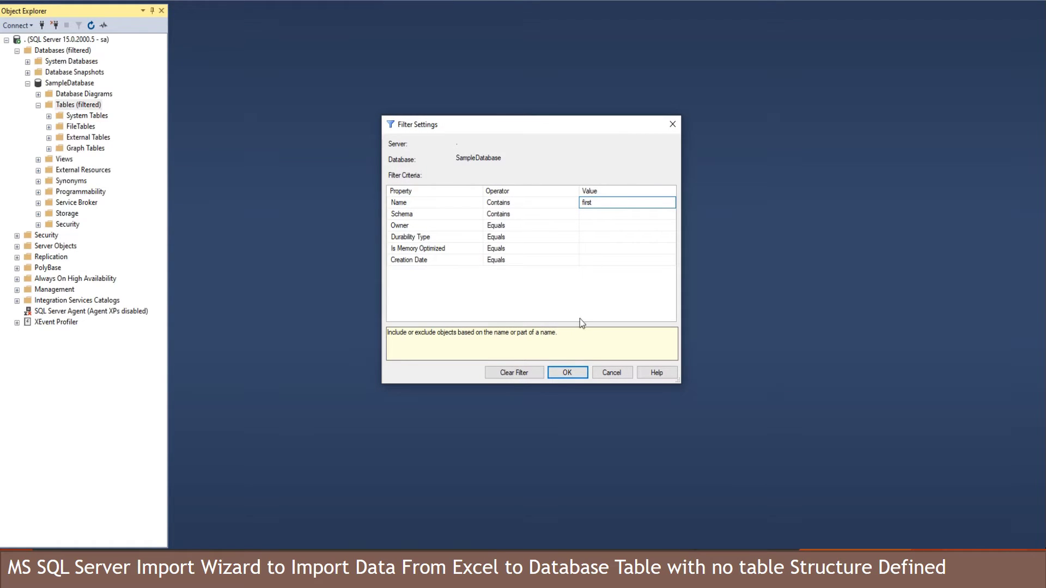
pyautogui.click(567, 373)
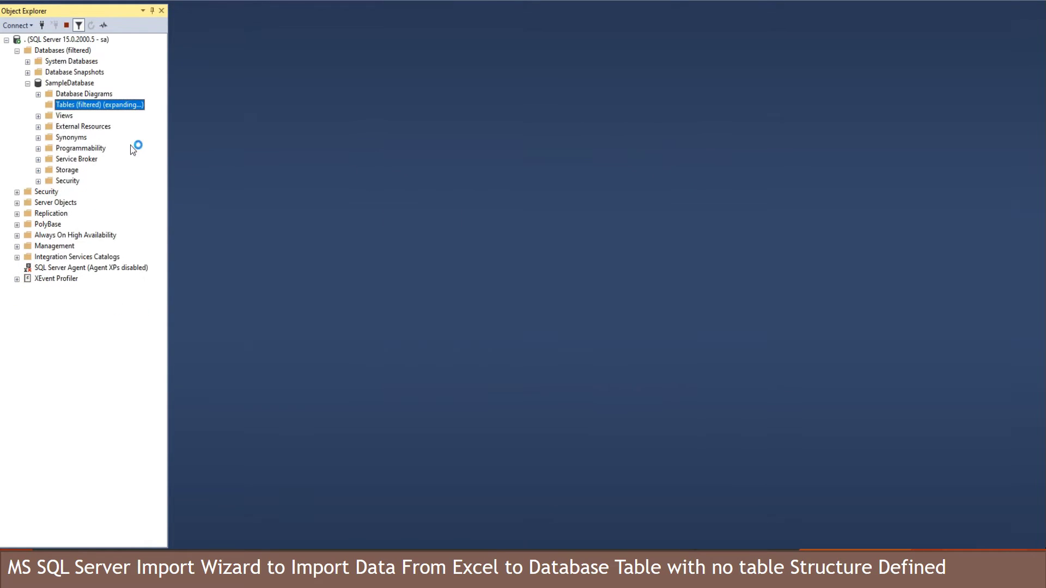
# Query the top 1000 rows of dbo.FirstData$ and review the results through the last row in an enlarged results grid
pyautogui.rightClick(99, 159)
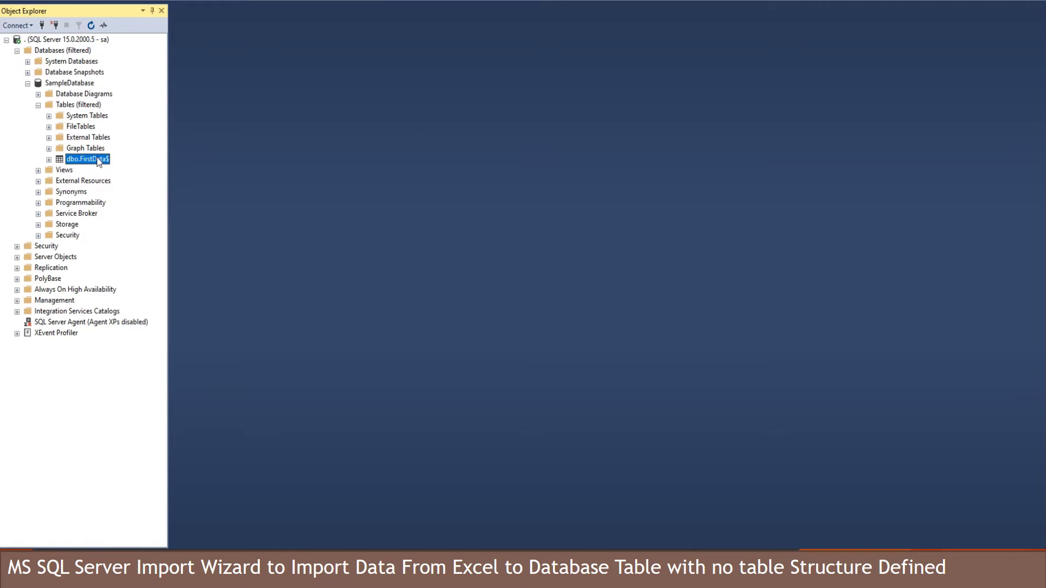
pyautogui.click(142, 191)
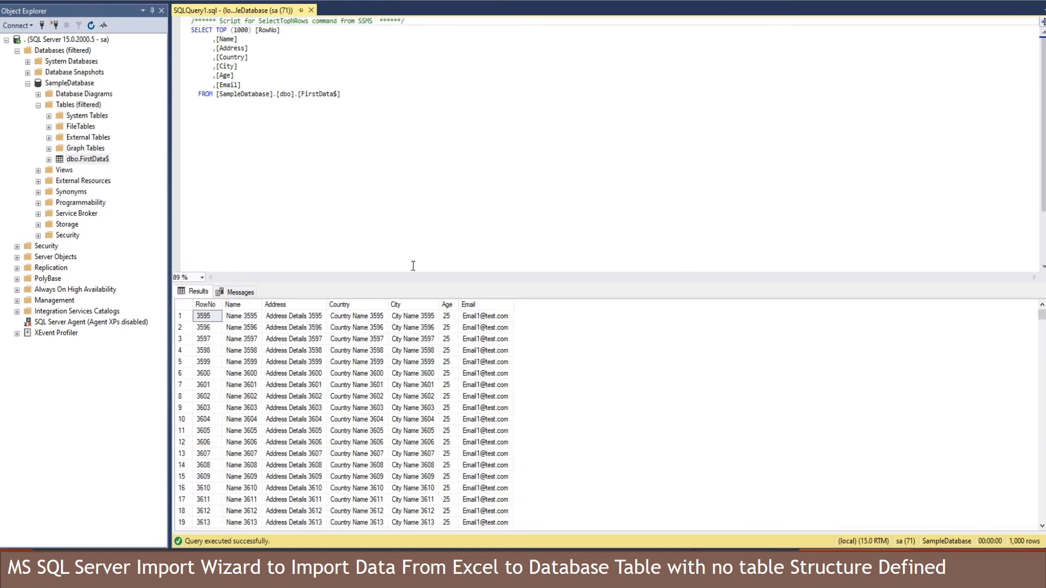
pyautogui.moveTo(412, 283); pyautogui.dragTo(375, 132)
pyautogui.click(308, 217)
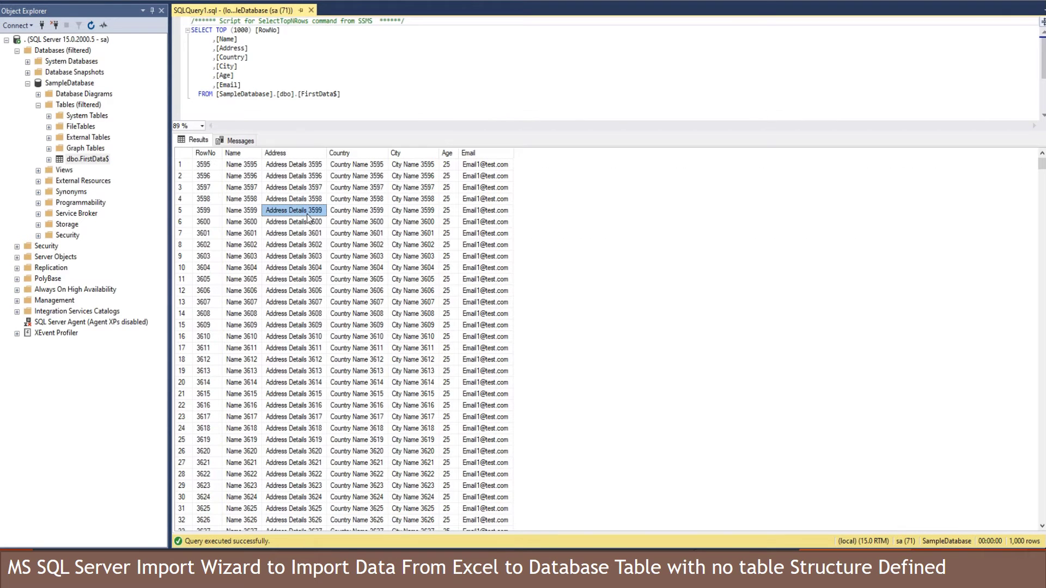
pyautogui.moveTo(1042, 164); pyautogui.dragTo(1008, 523)
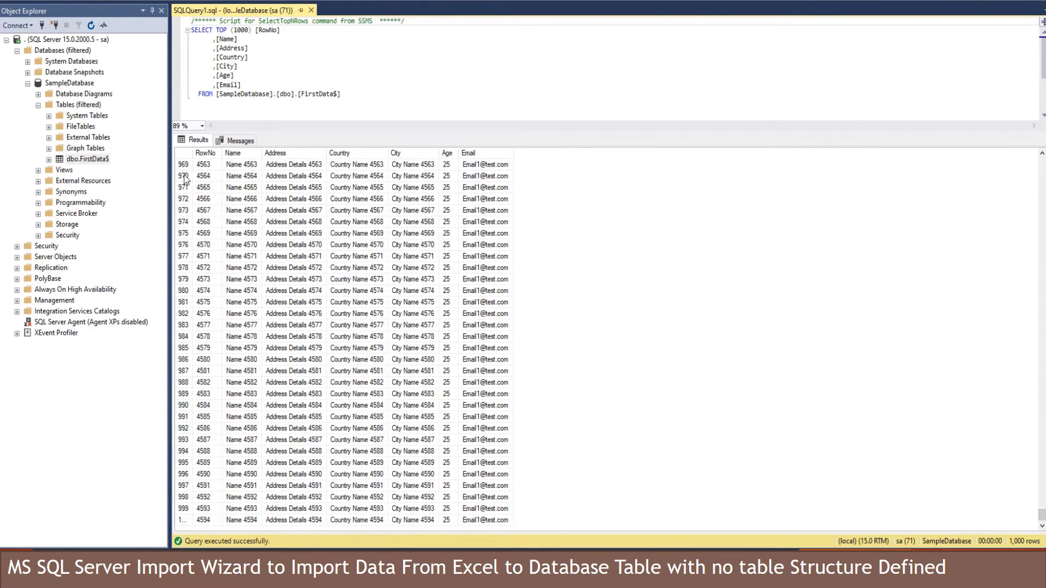
pyautogui.moveTo(194, 153); pyautogui.dragTo(210, 153)
# Remove the TOP (1000) limit from the SELECT query, rerun it and look through the returned rows
pyautogui.moveTo(254, 30); pyautogui.dragTo(217, 32)
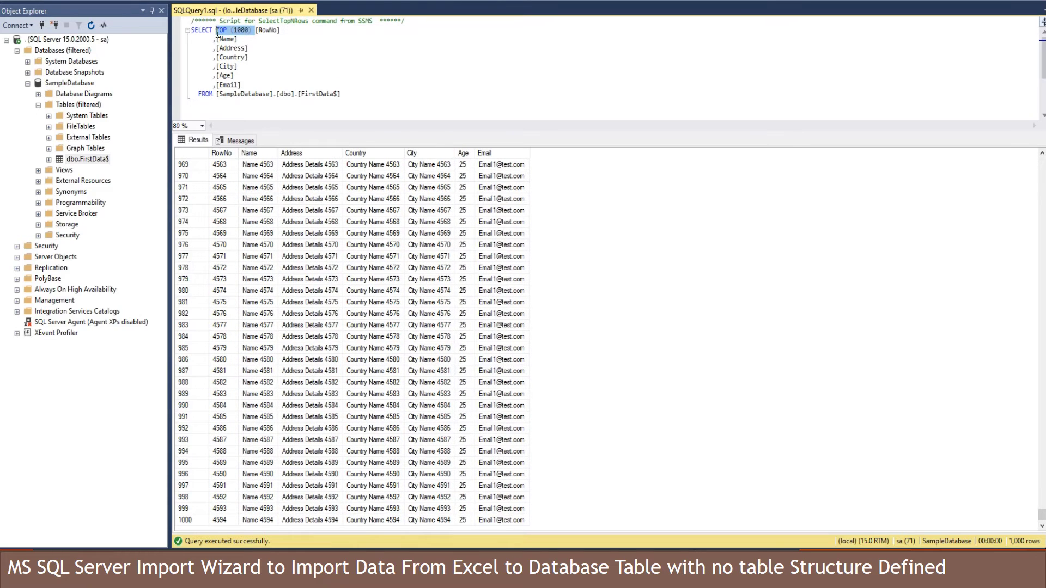
pyautogui.press('Delete')
pyautogui.press('F5')
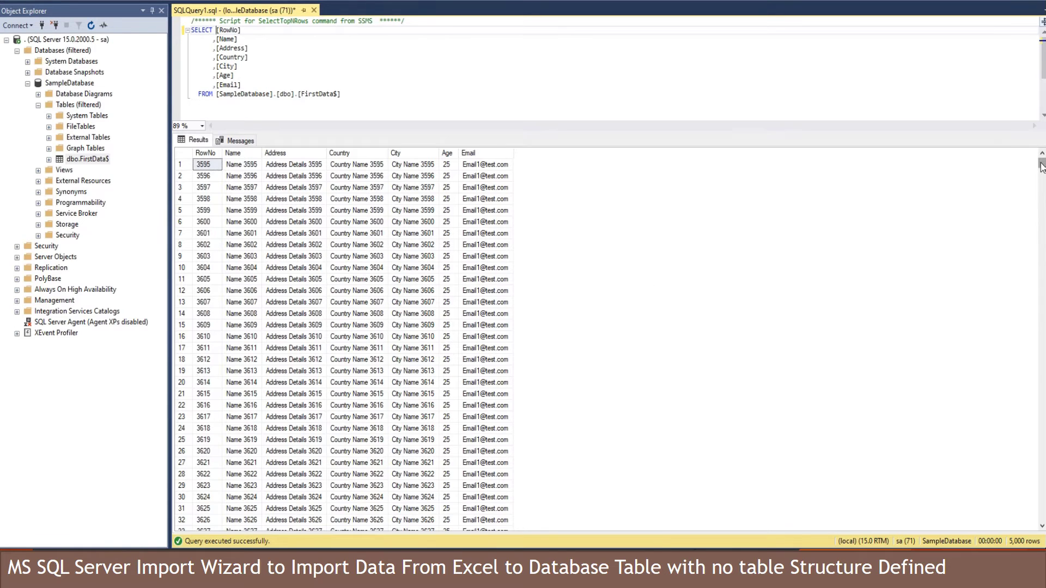
pyautogui.moveTo(1041, 166); pyautogui.dragTo(1042, 236)
# Add "order by 1" to the end of the query and rerun it to sort the rows by RowNo
pyautogui.click(348, 96)
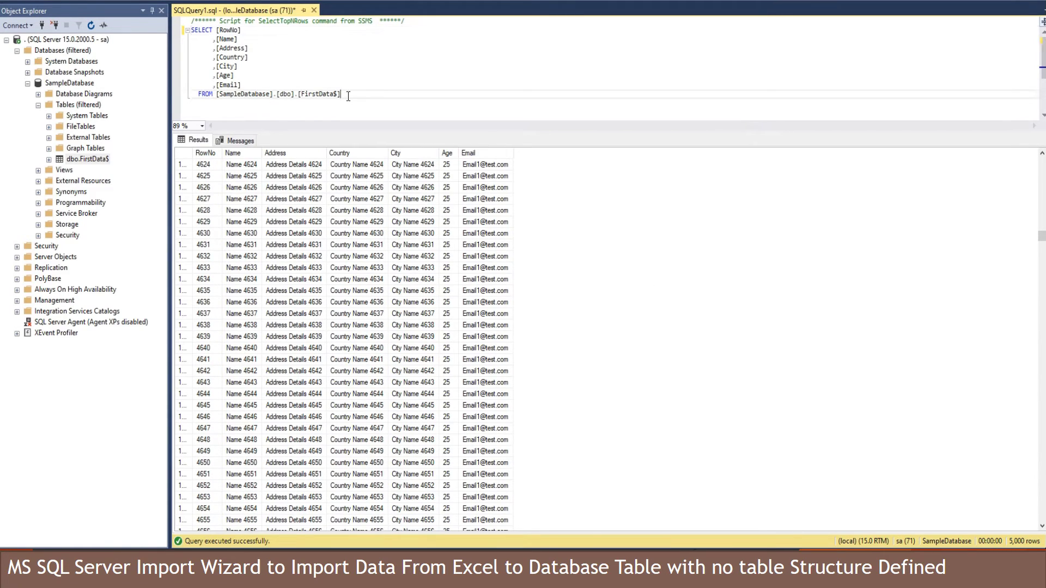
pyautogui.press('Return')
pyautogui.write('order by 1')
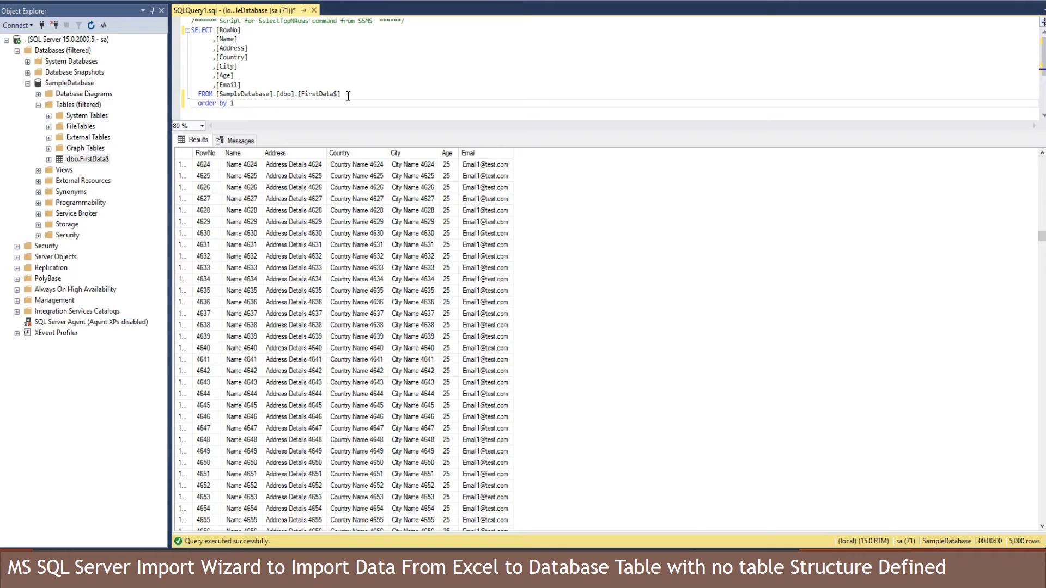
pyautogui.press('F5')
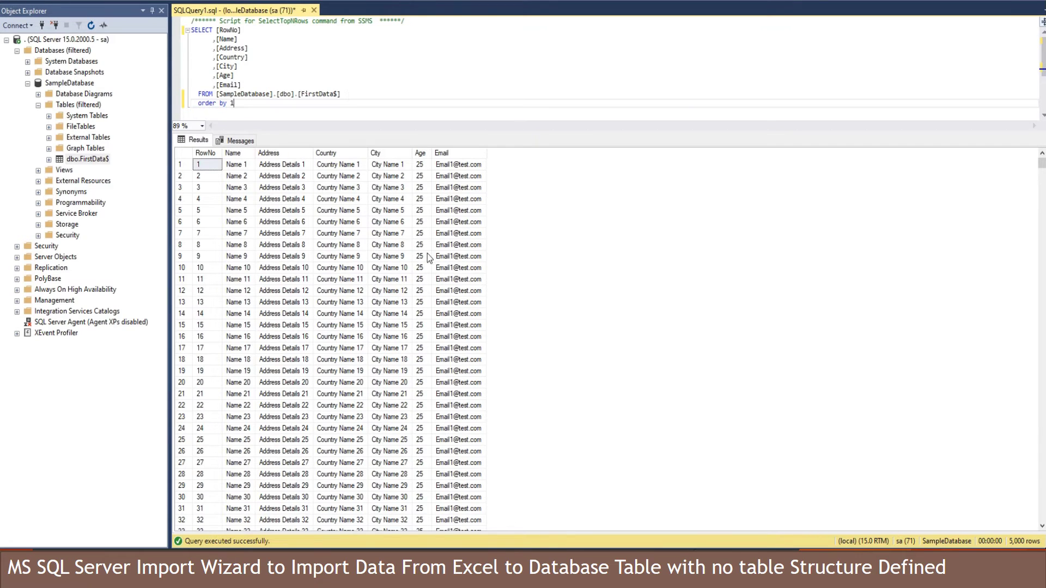
pyautogui.moveTo(1042, 167)
pyautogui.mouseDown()
pyautogui.moveTo(1044, 524)
pyautogui.moveTo(1042, 163)
pyautogui.mouseUp()
pyautogui.click(233, 103)
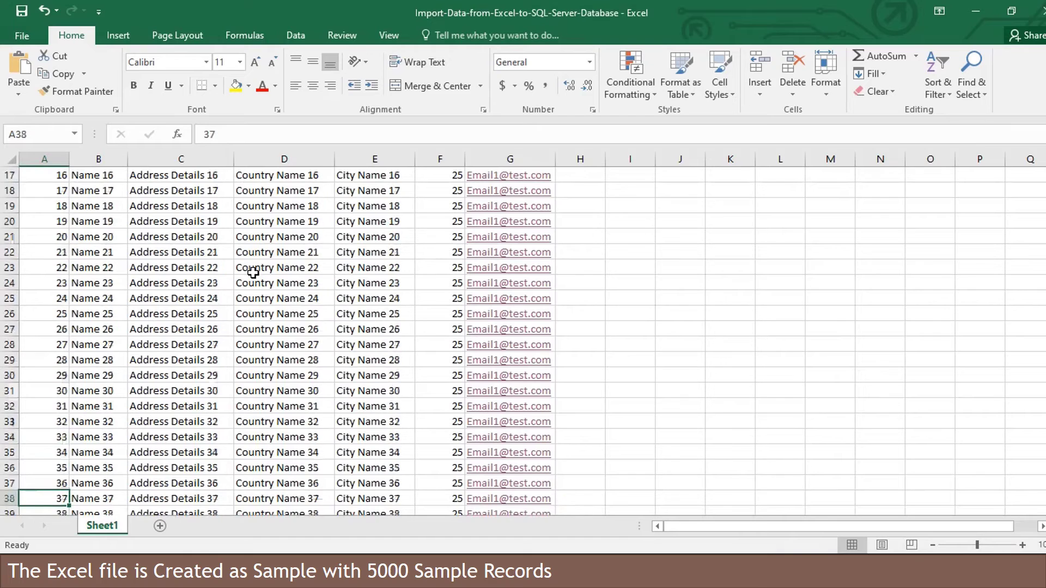
# Examine the first and last records of the RowNo and Address columns in the Excel source workbook
pyautogui.hotkey('ctrl', 'Down')
pyautogui.press('Up')
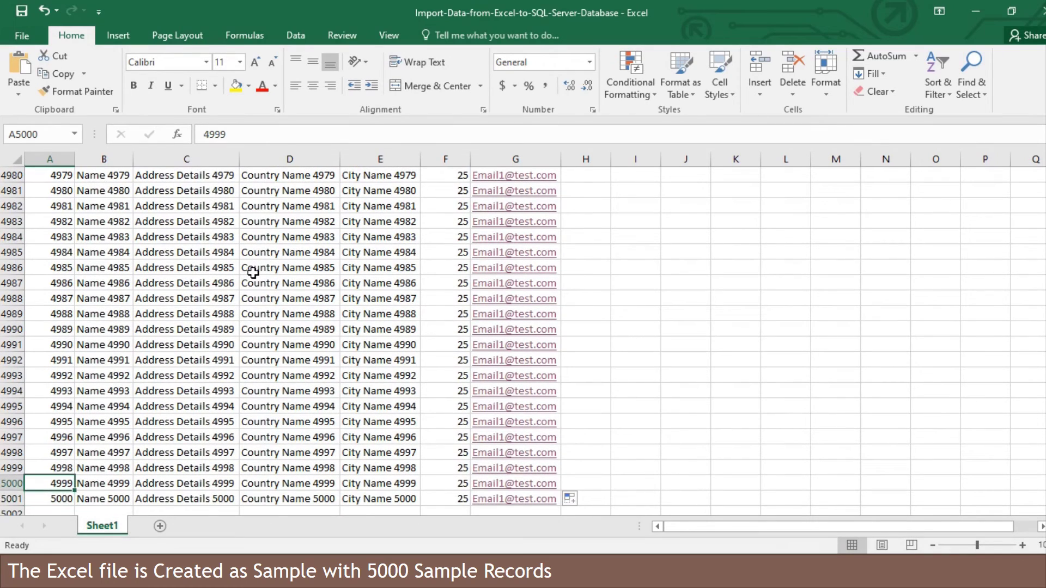
pyautogui.press('Down')
pyautogui.hotkey('ctrl', 'shift', 'Up')
pyautogui.press('Right')
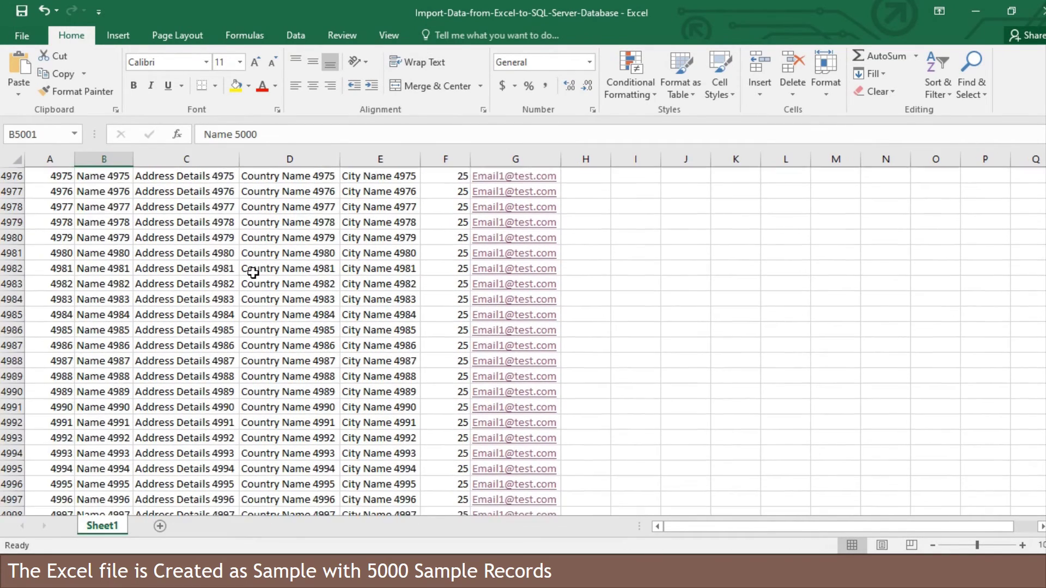
pyautogui.press('Right')
pyautogui.hotkey('ctrl', 'Up')
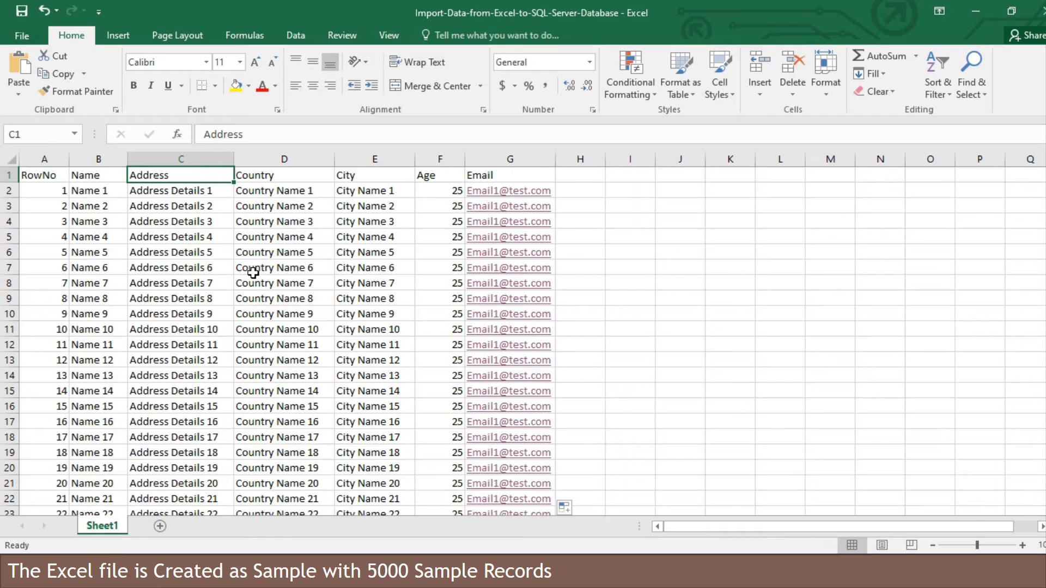
pyautogui.press('Down')
pyautogui.hotkey('ctrl', 'Down')
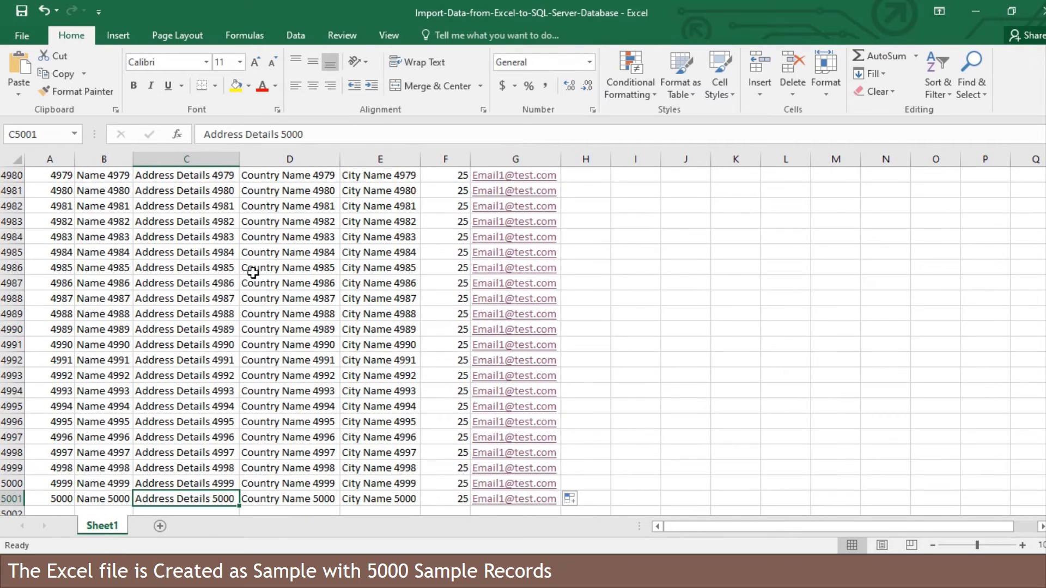
pyautogui.hotkey('ctrl', 'Up')
# Check the Email column down to its last record and review the header row from RowNo to Email
pyautogui.press('Right')
pyautogui.press('Right')
pyautogui.press('Right')
pyautogui.press('Right')
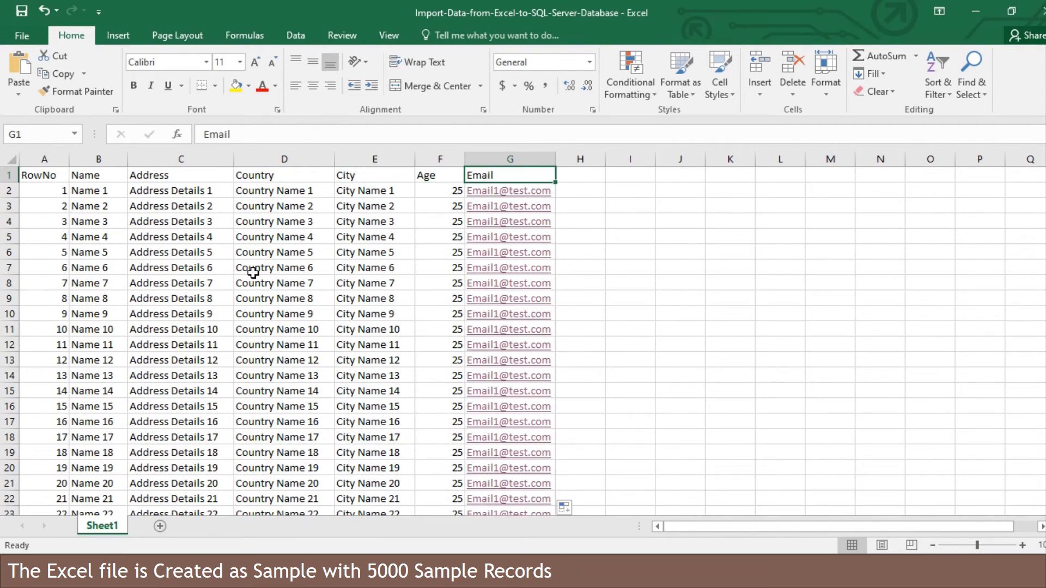
pyautogui.hotkey('ctrl', 'Down')
pyautogui.hotkey('ctrl', 'Up')
pyautogui.hotkey('shift', 'Left')
pyautogui.hotkey('shift', 'Left')
pyautogui.hotkey('shift', 'Left')
pyautogui.hotkey('shift', 'Left')
pyautogui.hotkey('shift', 'Left')
pyautogui.hotkey('shift', 'Left')
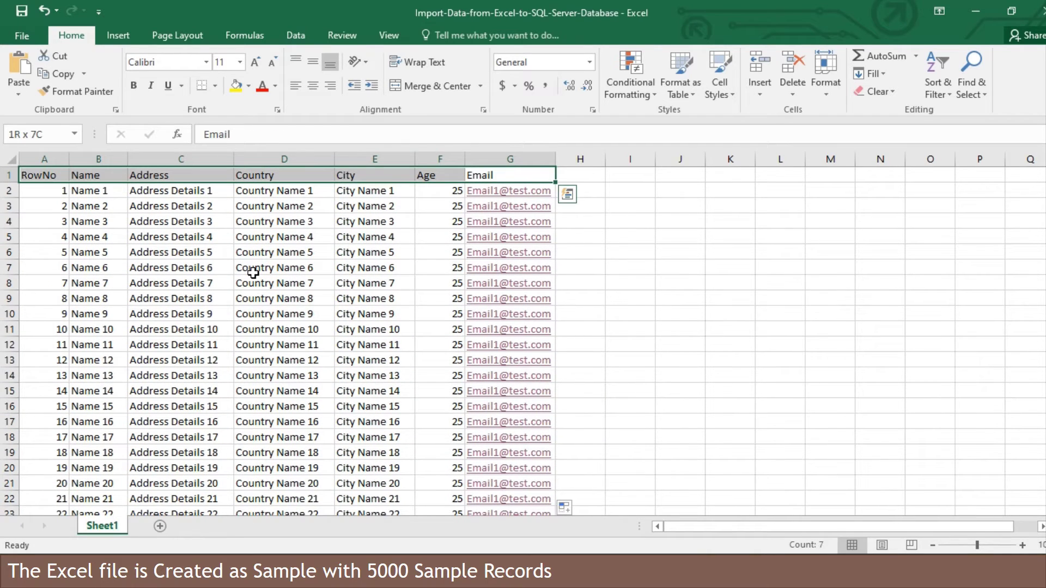
pyautogui.click(650, 279)
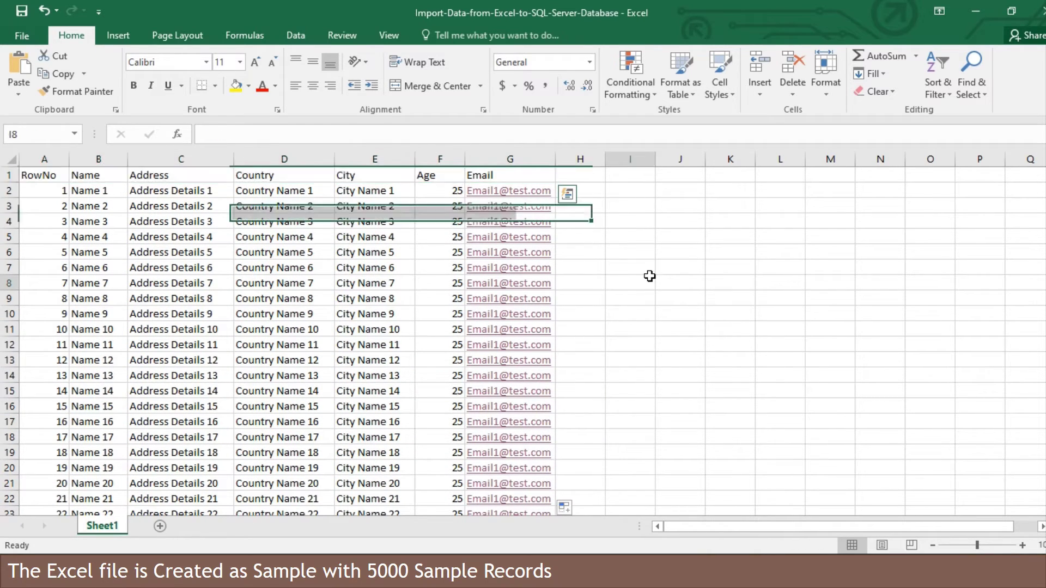
pyautogui.scroll(-4, 649, 276)
pyautogui.scroll(4, 650, 277)
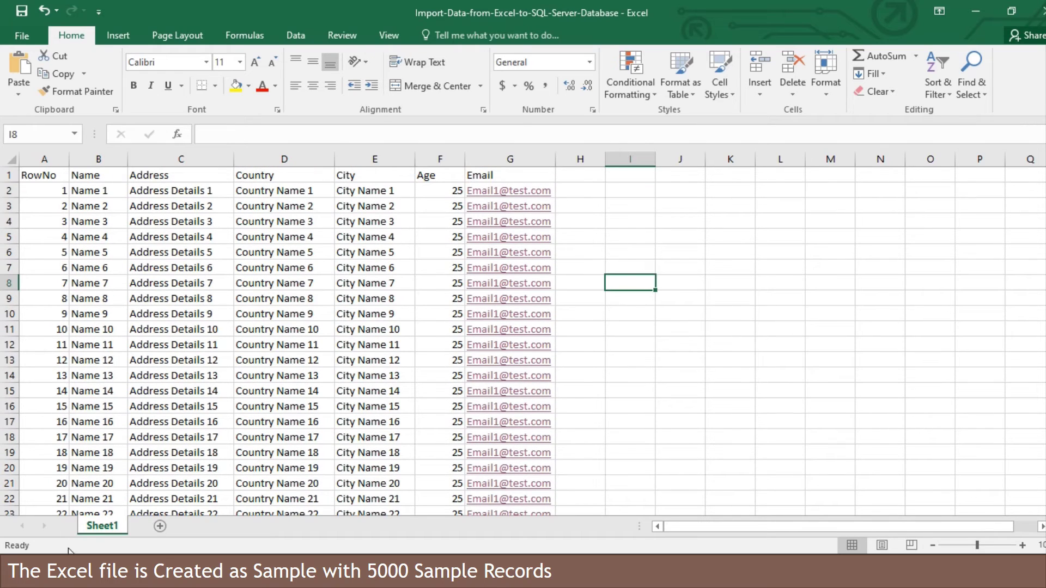
# Rename Sheet1 as FirstData and save the workbook
pyautogui.doubleClick(104, 525)
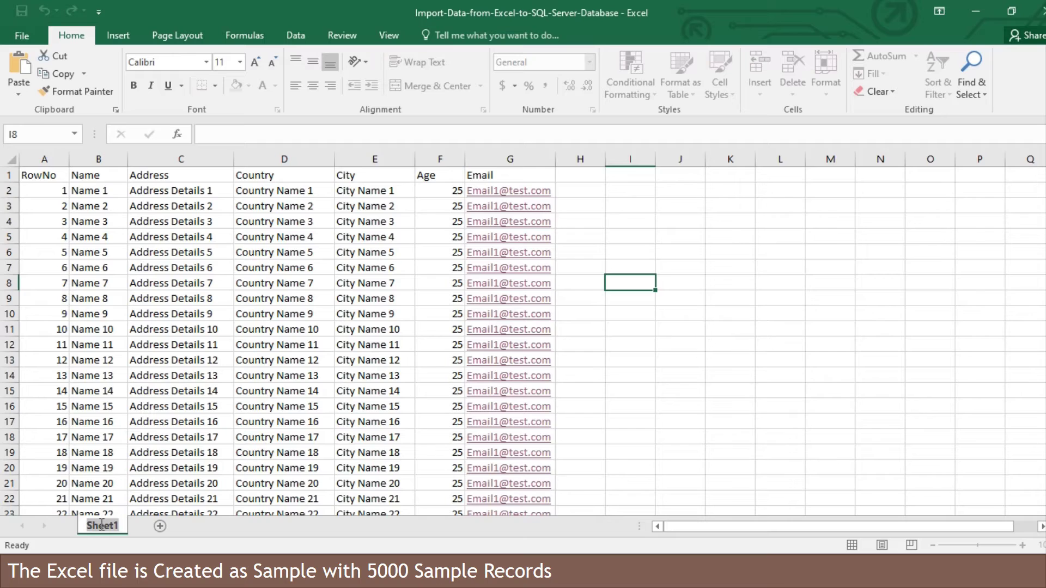
pyautogui.write('First')
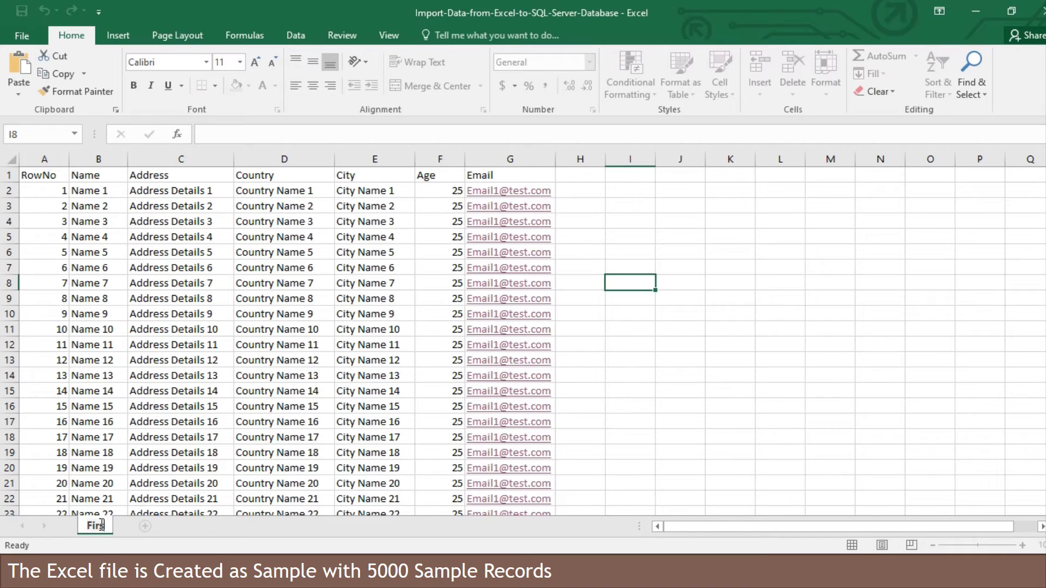
pyautogui.write('Data')
pyautogui.press('Return')
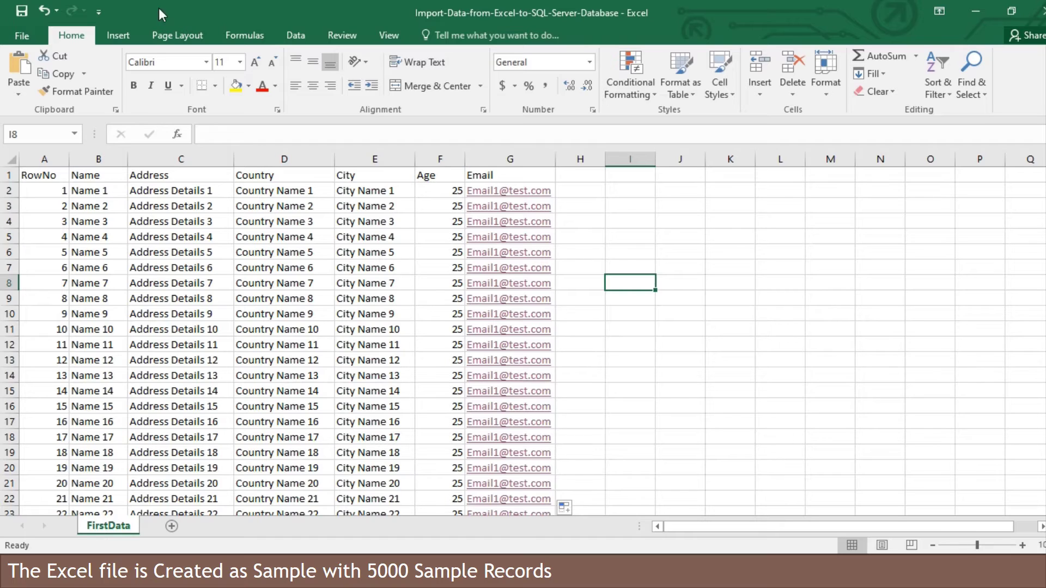
pyautogui.click(22, 11)
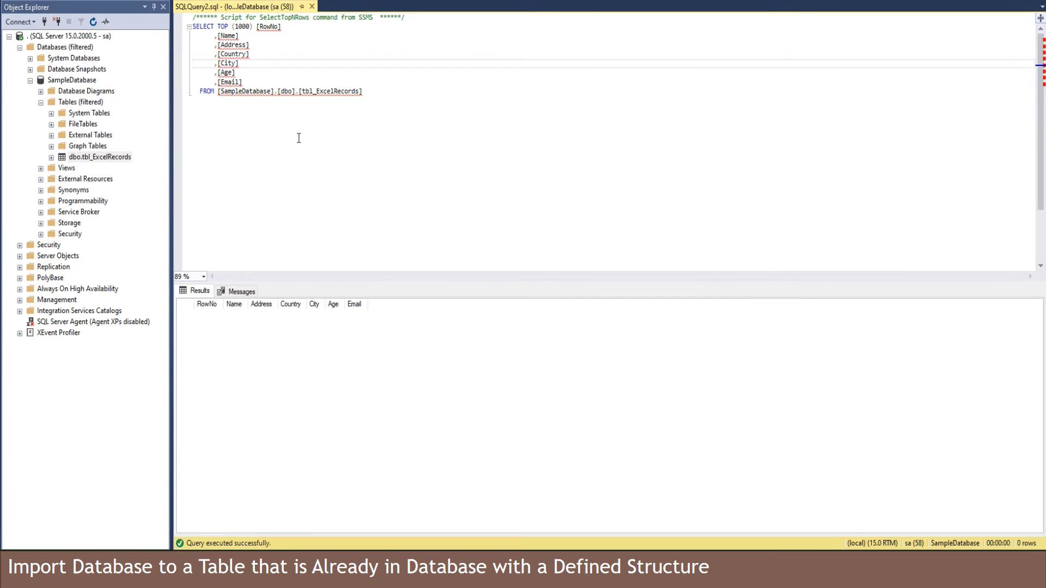
# In SQL Server Management Studio, examine the existing dbo.tbl_ExcelRecords table in the query and the database tree
pyautogui.moveTo(360, 91); pyautogui.dragTo(307, 92)
pyautogui.click(463, 88)
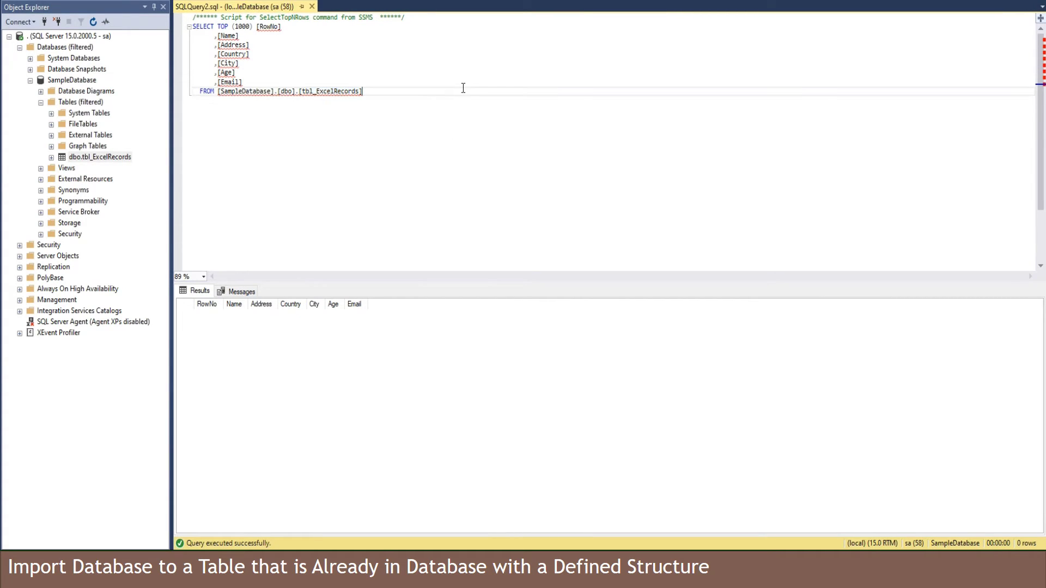
pyautogui.click(99, 158)
pyautogui.rightClick(99, 160)
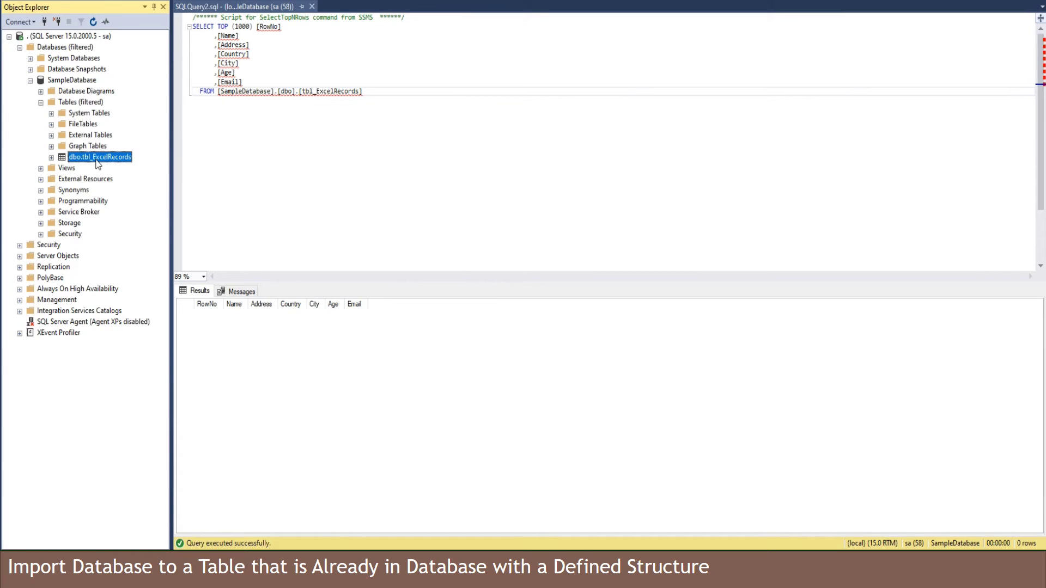
pyautogui.click(127, 180)
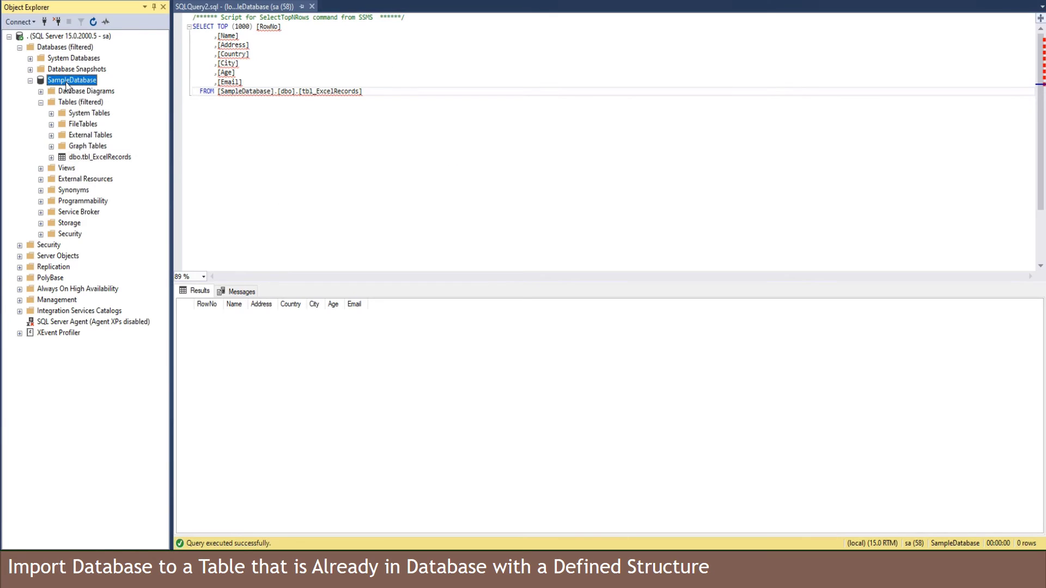
# Start the Import Data task for SampleDatabase and choose Microsoft Excel as the data source
pyautogui.rightClick(68, 82)
pyautogui.moveTo(109, 133)
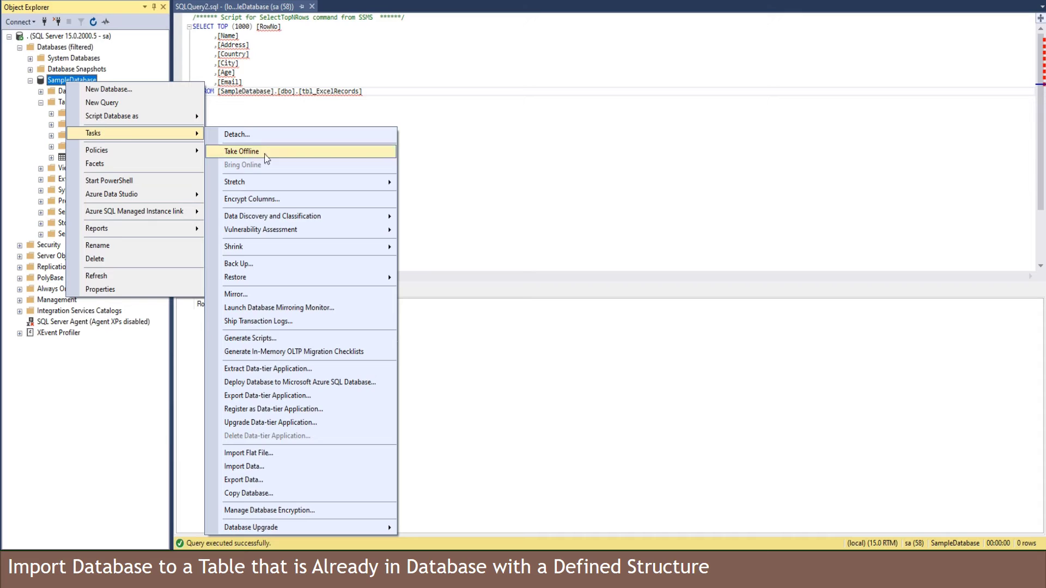
pyautogui.click(308, 469)
pyautogui.click(336, 360)
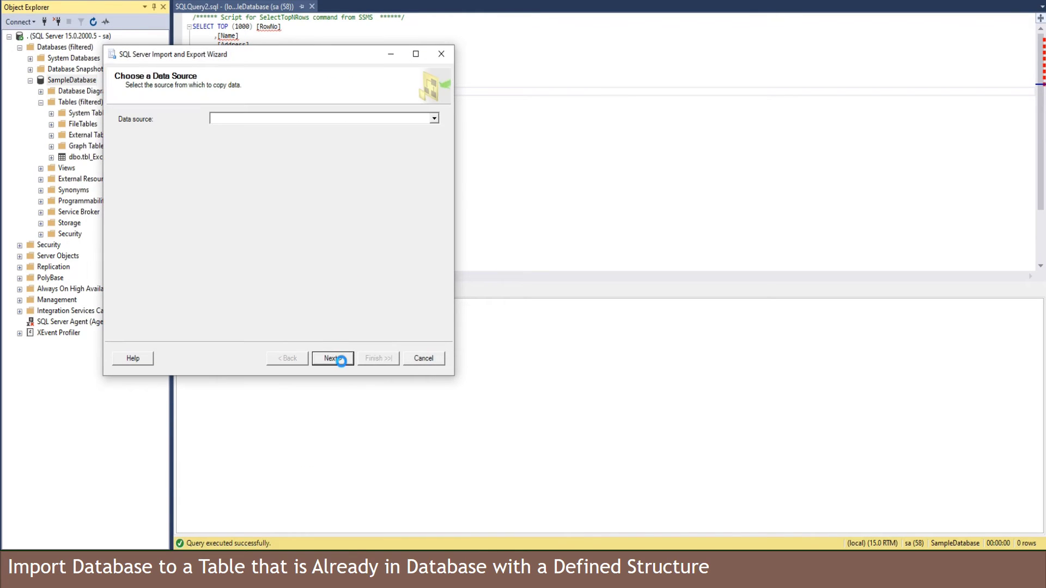
pyautogui.click(436, 117)
pyautogui.click(270, 194)
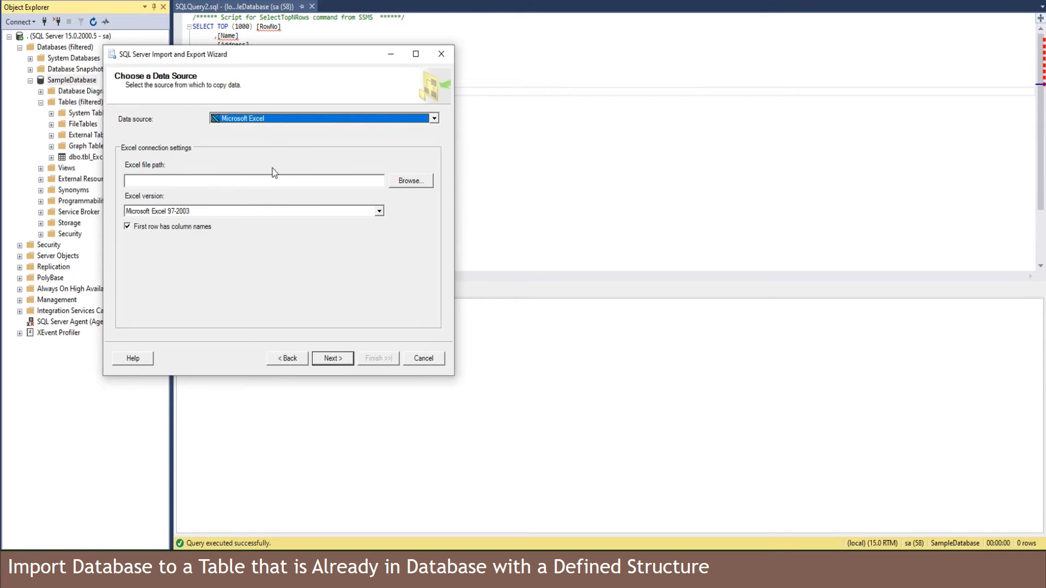
# Select Import-Data-from-Excel-to-SQL-Server-Database.xlsx from D:\Data as the source file and continue to the destination settings
pyautogui.click(341, 180)
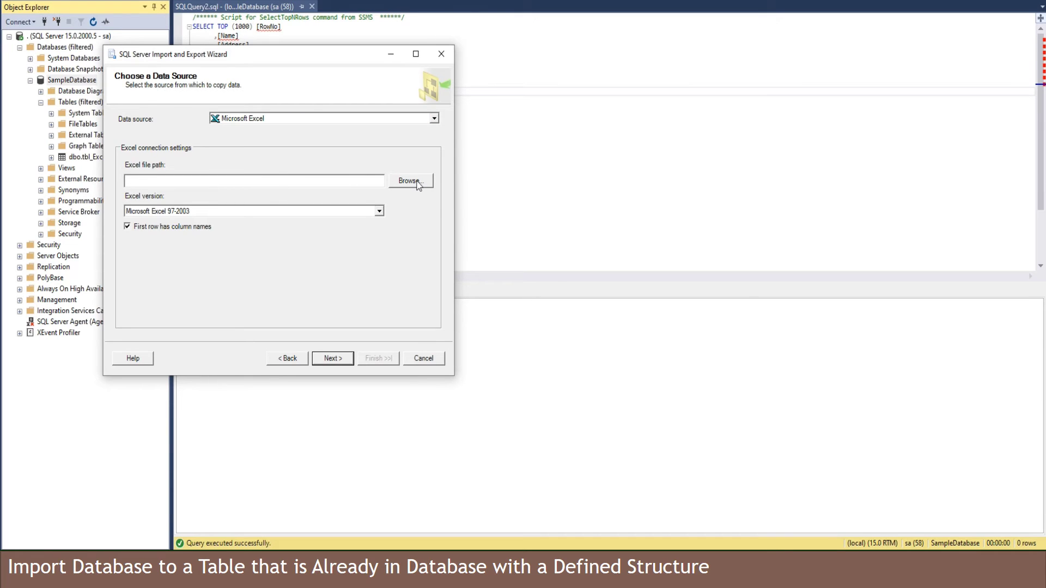
pyautogui.write('D:\\Data')
pyautogui.click(411, 180)
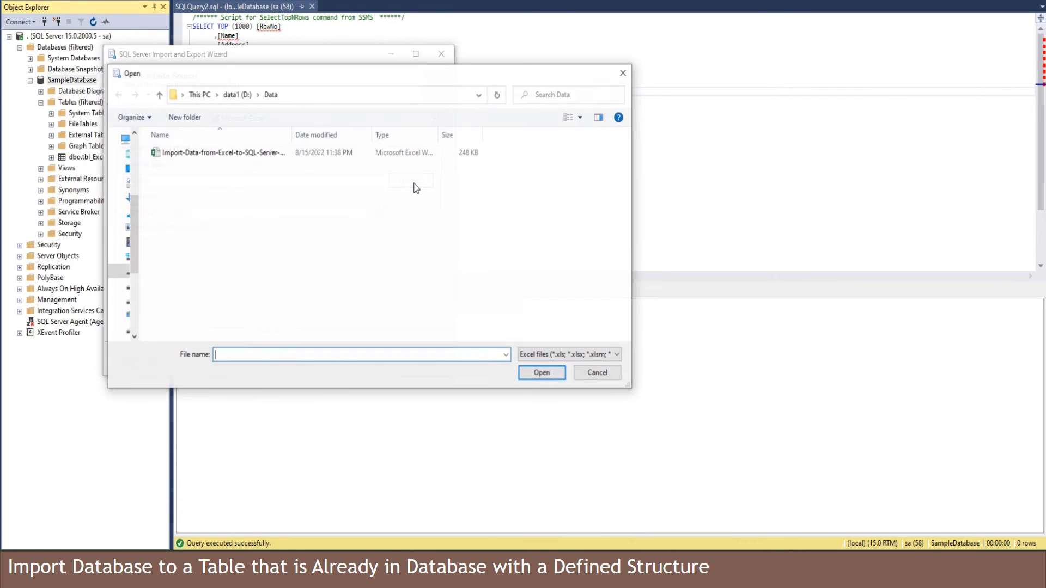
pyautogui.click(245, 154)
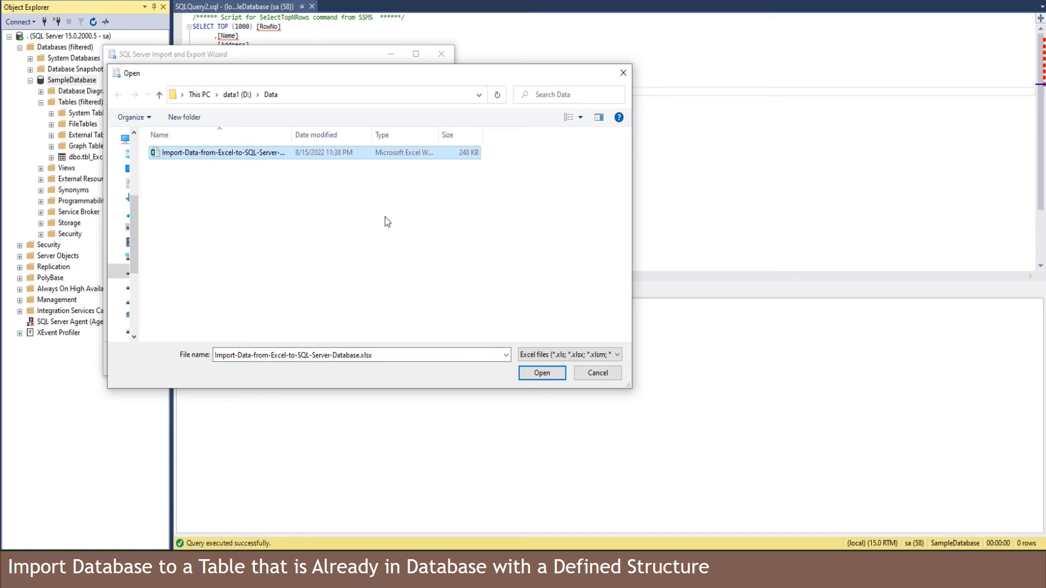
pyautogui.click(561, 372)
pyautogui.click(334, 359)
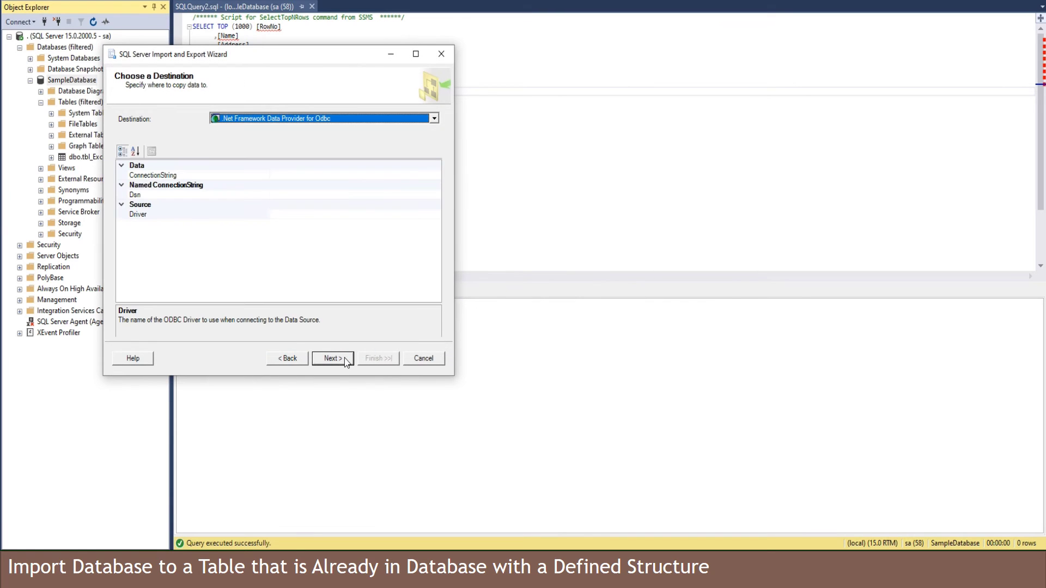
# Choose SQL Server Native Client 11.0 as the import destination
pyautogui.click(343, 122)
pyautogui.scroll(-4, 294, 188)
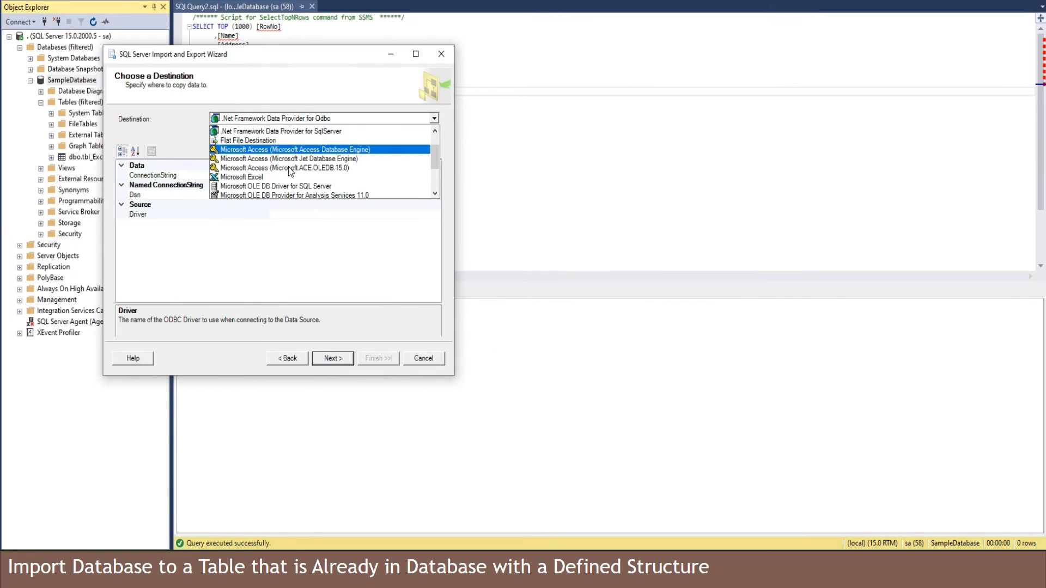
pyautogui.click(290, 196)
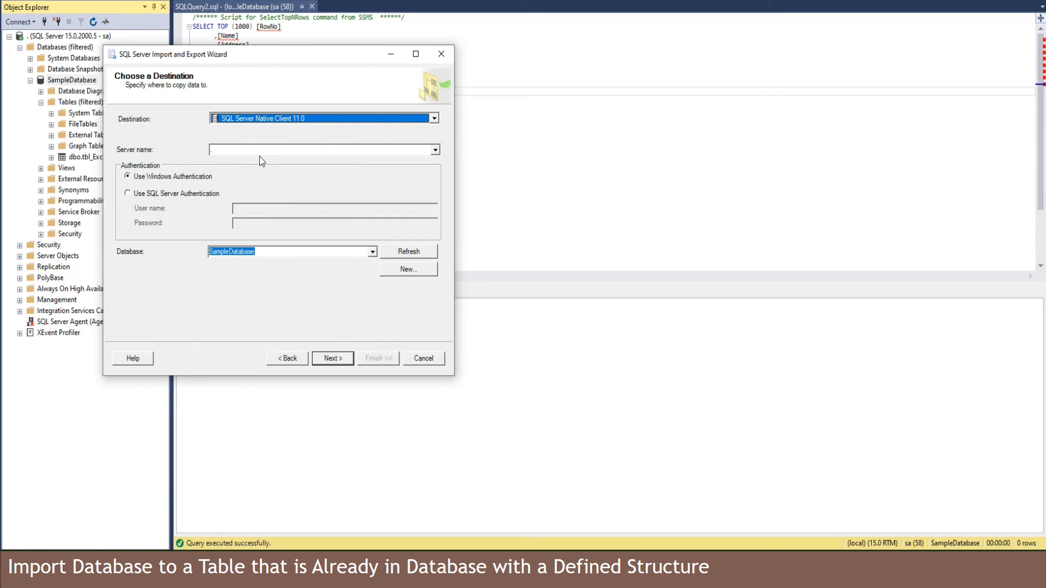
# Use SQL Server Authentication for SampleDatabase with user name sa and the account password, and copy data from one or more tables or views
pyautogui.click(157, 194)
pyautogui.click(262, 210)
pyautogui.write('sa')
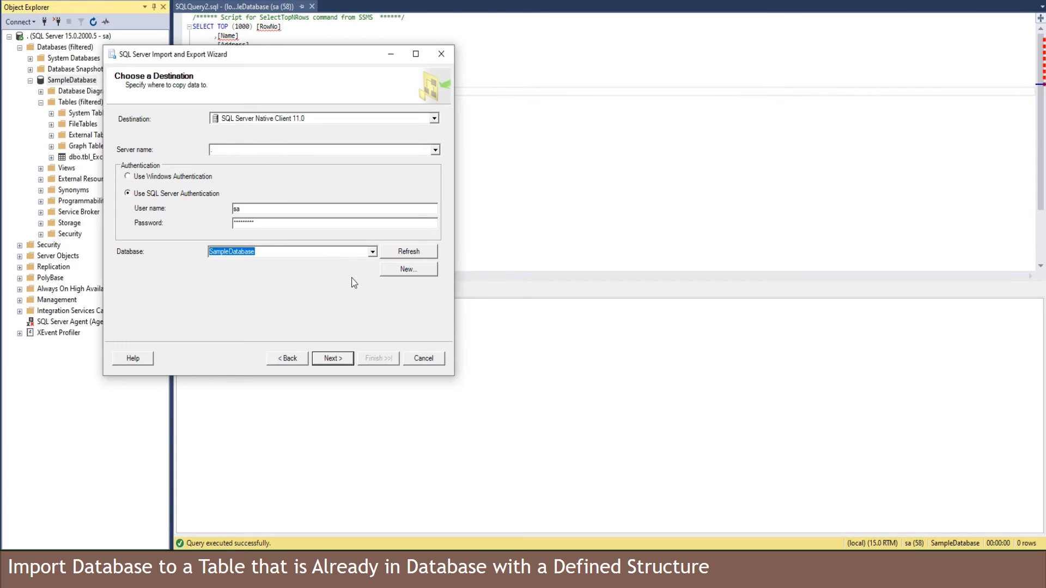
pyautogui.click(334, 360)
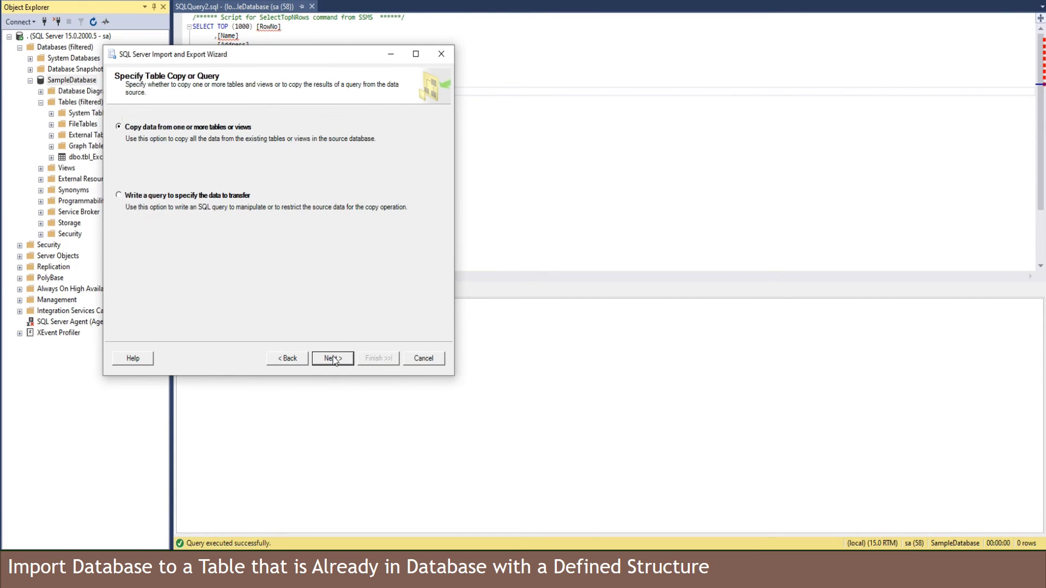
pyautogui.click(325, 359)
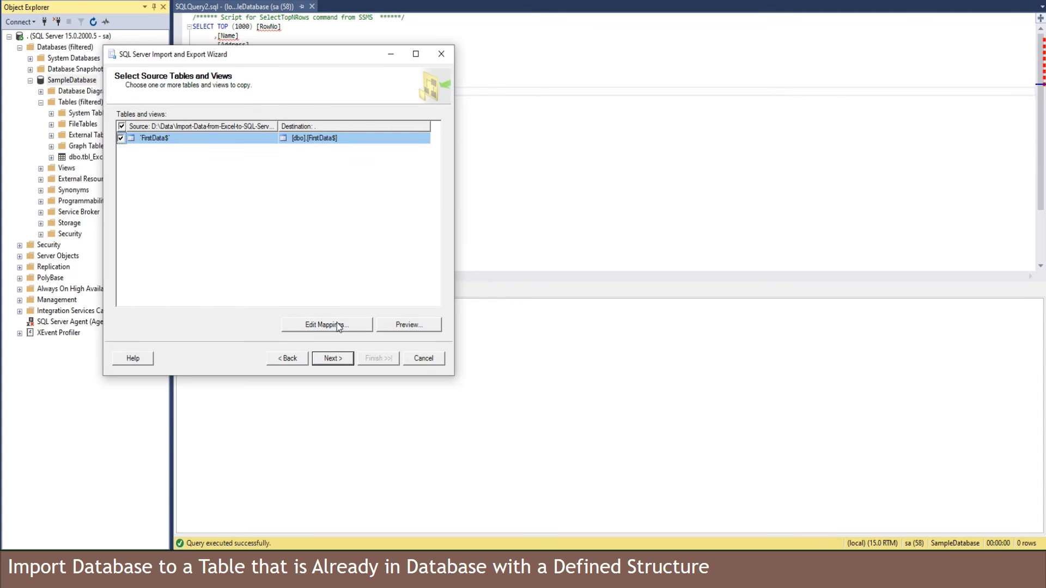
pyautogui.click(336, 327)
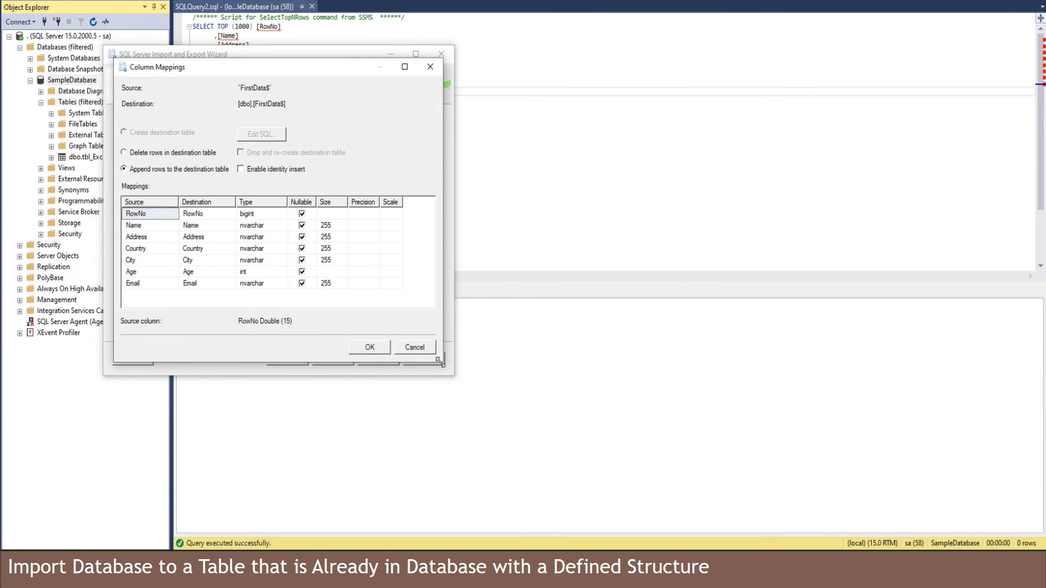
pyautogui.moveTo(445, 361); pyautogui.dragTo(577, 399)
pyautogui.moveTo(367, 67); pyautogui.dragTo(660, 35)
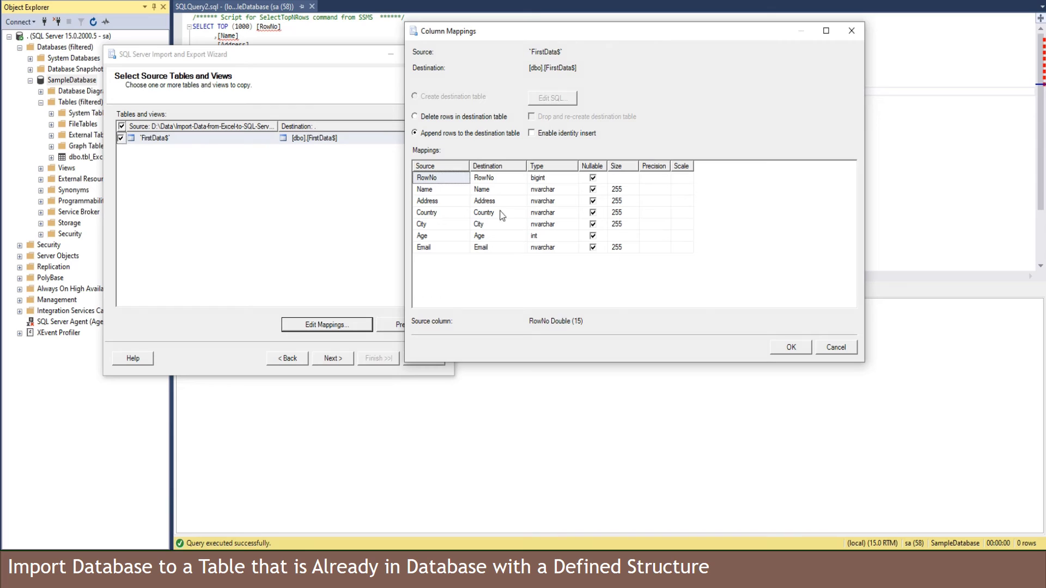
pyautogui.click(855, 347)
# Set the destination of the FirstData$ source sheet to the existing [dbo].[tbl_ExcelRecords] table
pyautogui.click(270, 139)
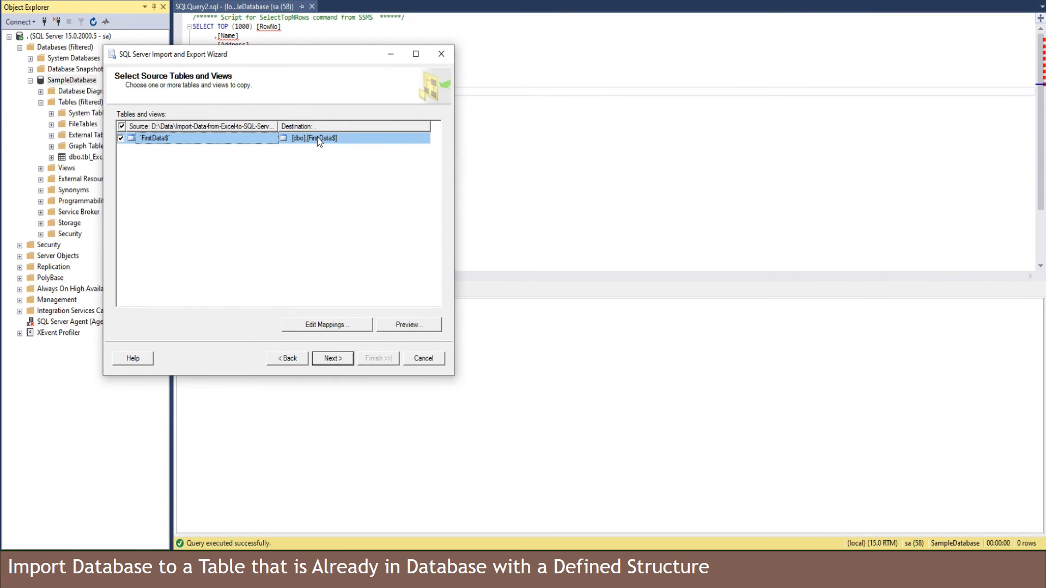
pyautogui.click(384, 139)
pyautogui.click(425, 138)
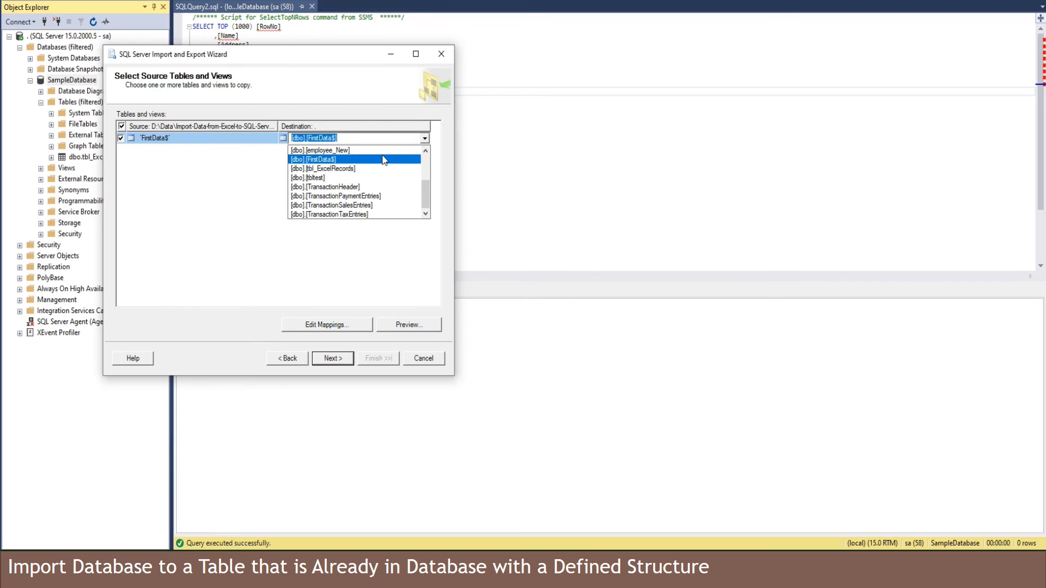
pyautogui.click(340, 170)
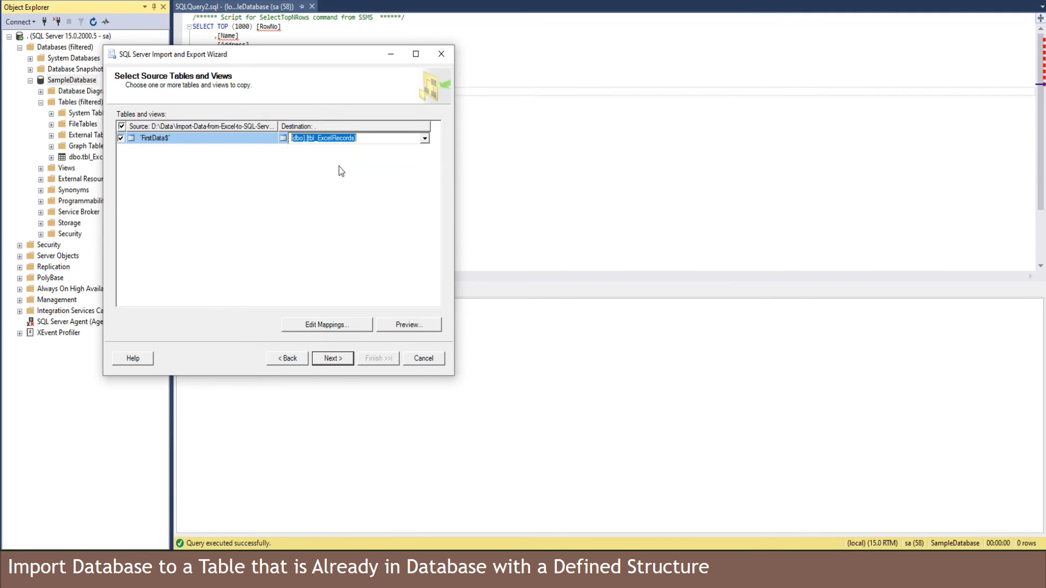
# Check the source-to-destination column mappings for tbl_ExcelRecords one by one from RowNo to Email and accept them
pyautogui.click(337, 324)
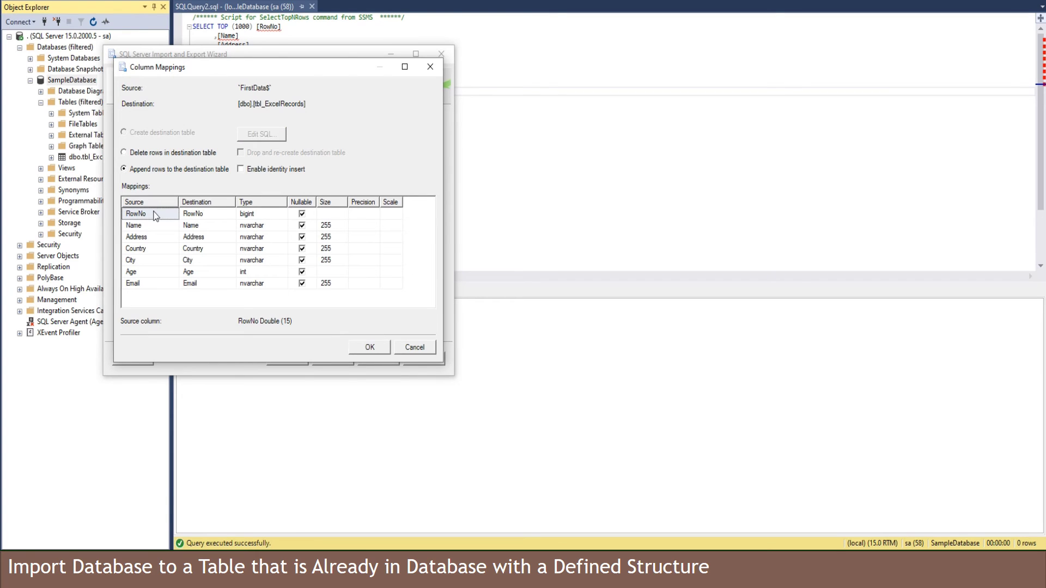
pyautogui.click(203, 214)
pyautogui.click(158, 226)
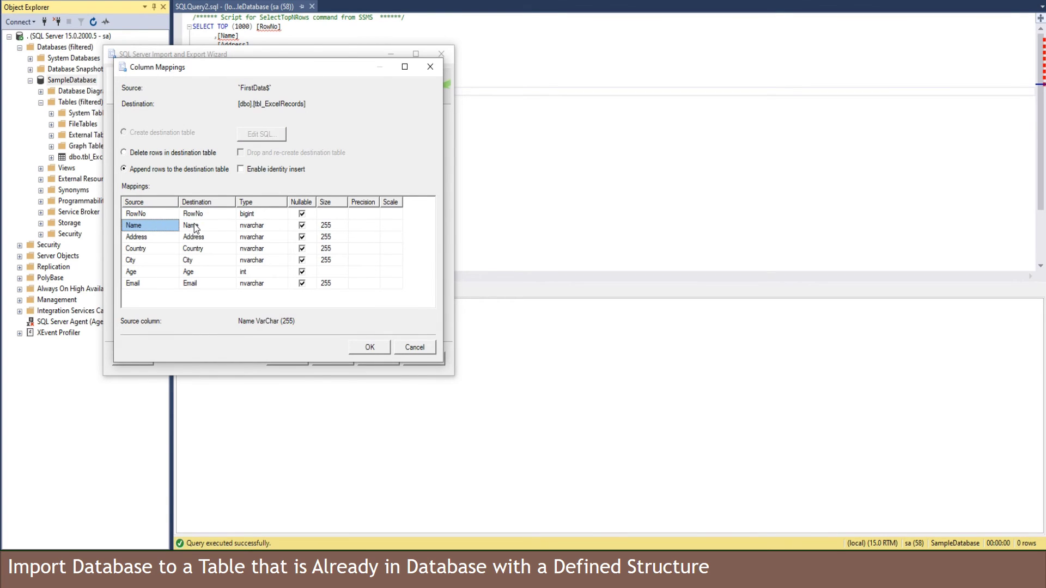
pyautogui.click(198, 226)
pyautogui.click(150, 237)
pyautogui.click(197, 248)
pyautogui.click(197, 238)
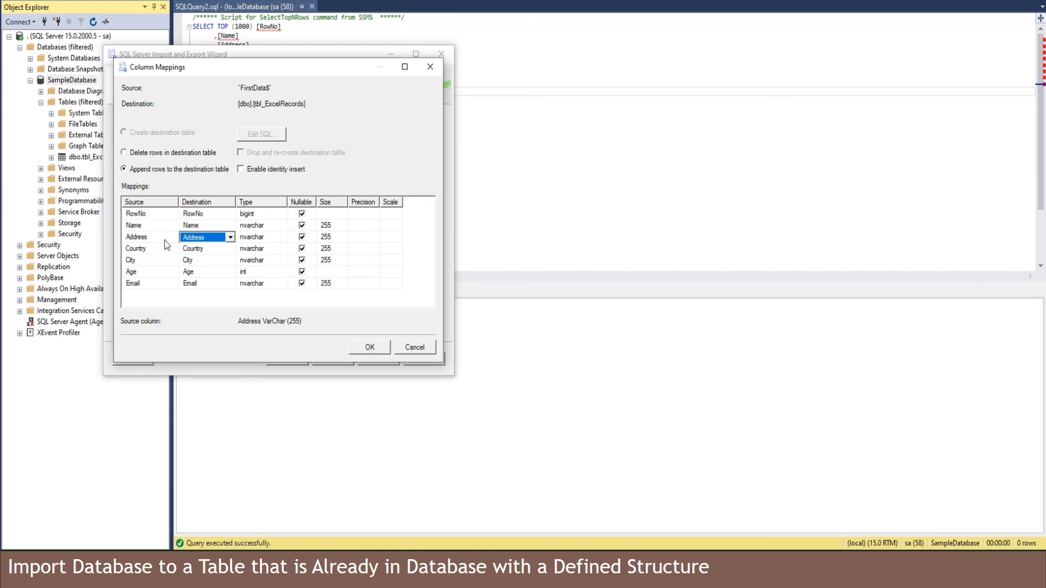
pyautogui.click(156, 249)
pyautogui.click(197, 249)
pyautogui.click(159, 260)
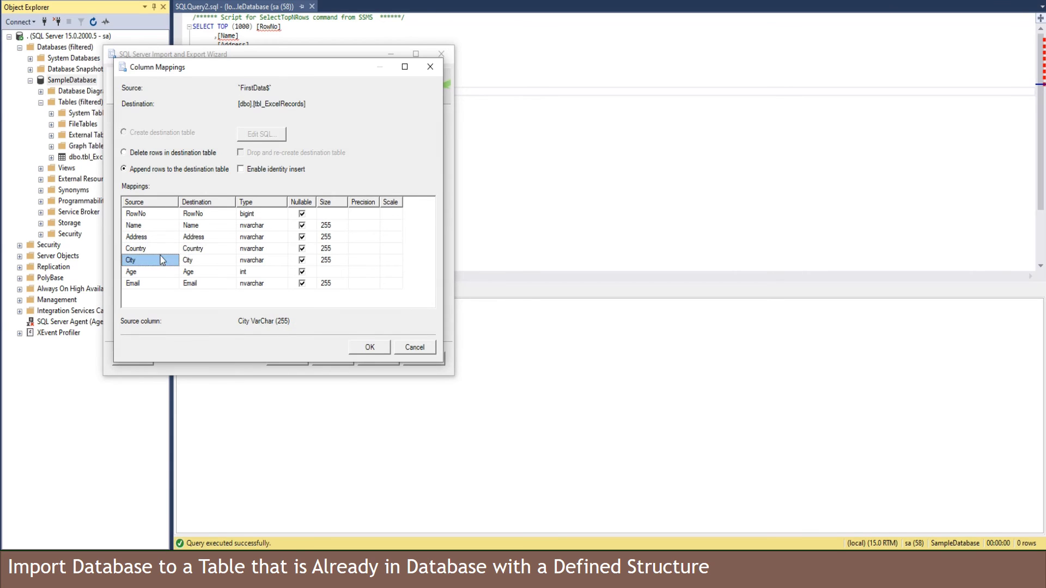
pyautogui.click(198, 261)
pyautogui.click(159, 272)
pyautogui.click(185, 272)
pyautogui.click(159, 284)
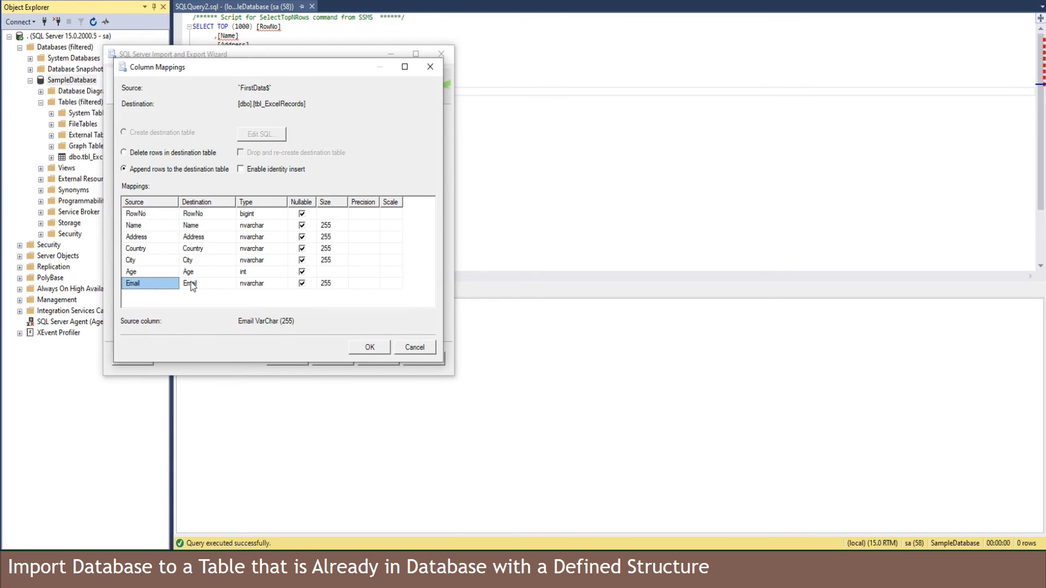
pyautogui.click(202, 284)
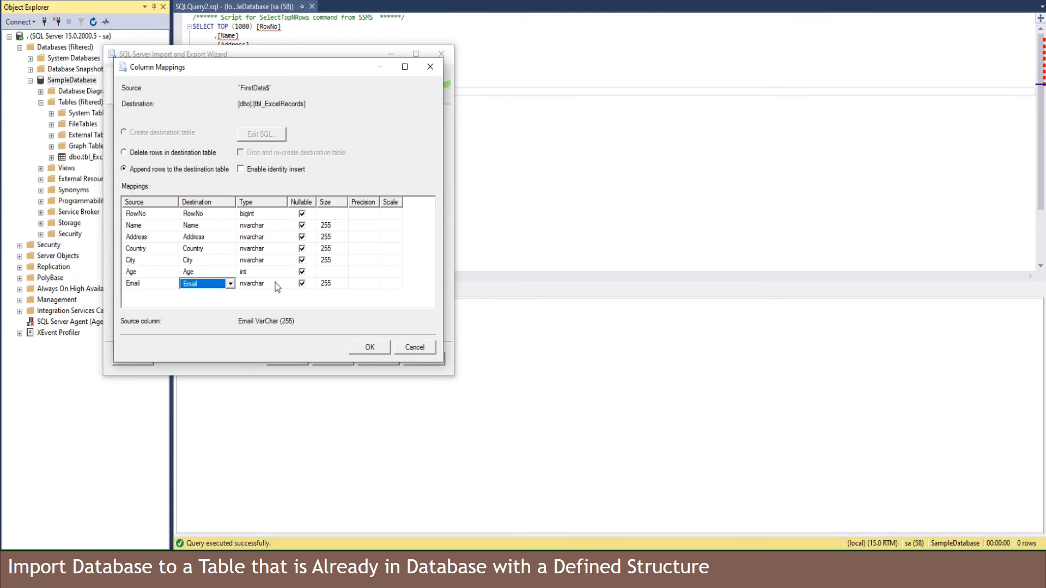
pyautogui.click(367, 346)
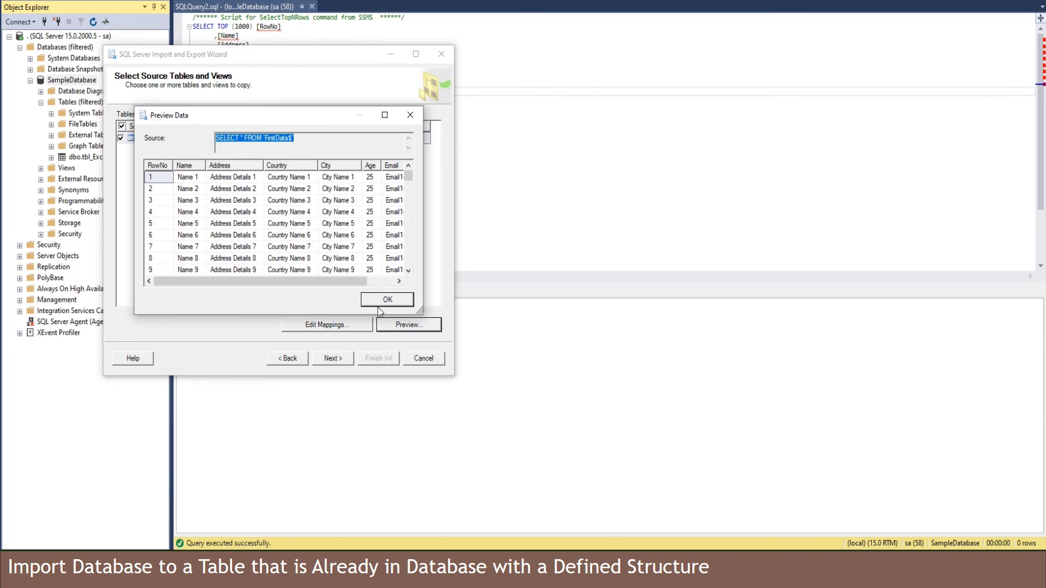
# Preview the FirstData$ source rows, and run the import immediately through to the end of the wizard
pyautogui.moveTo(419, 311); pyautogui.dragTo(434, 335)
pyautogui.click(413, 326)
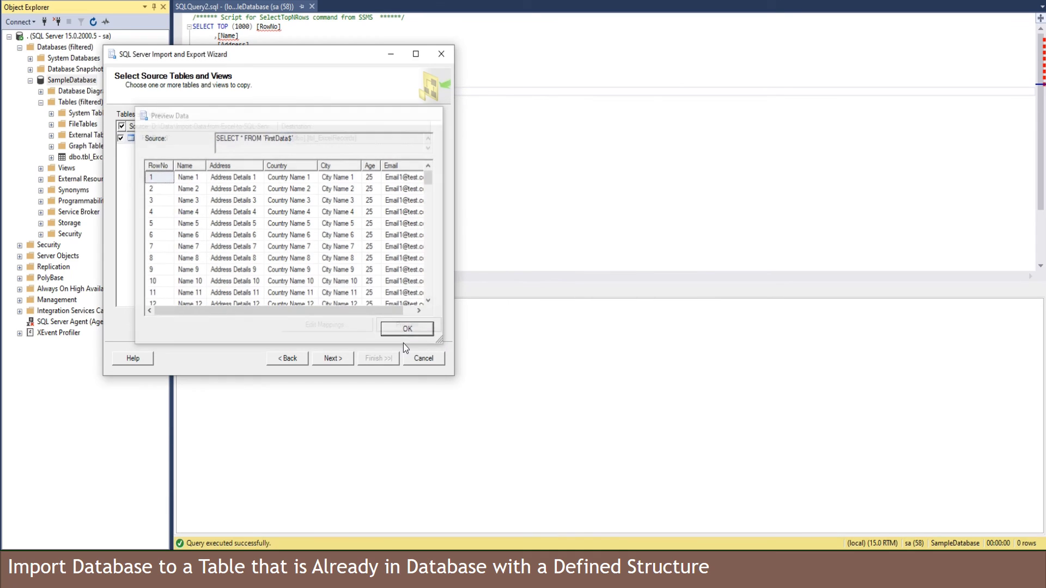
pyautogui.click(334, 359)
pyautogui.click(344, 359)
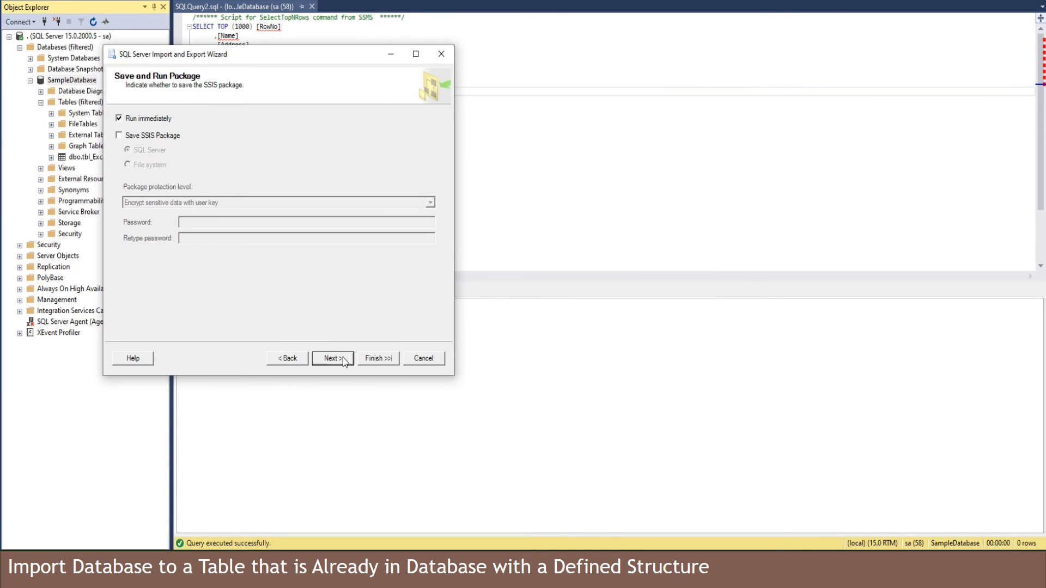
pyautogui.click(334, 358)
pyautogui.click(372, 359)
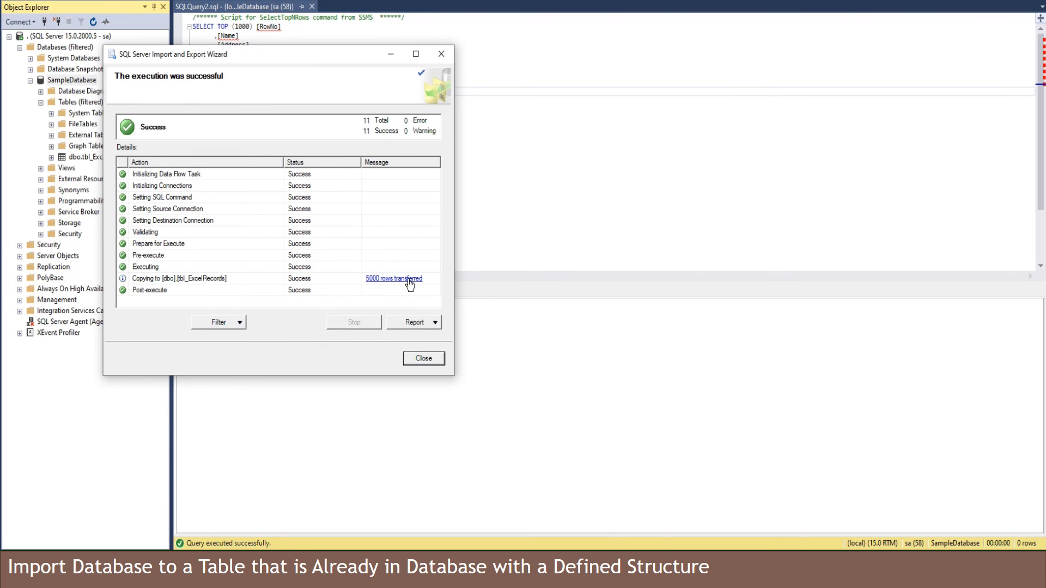
pyautogui.click(424, 359)
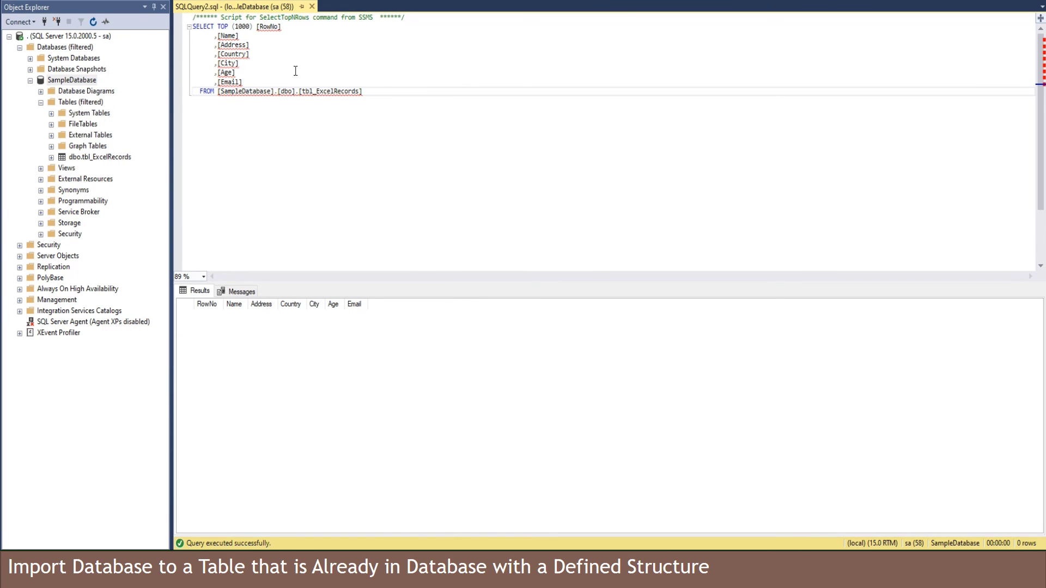
# Execute the tbl_ExcelRecords query, once as it stands and once with TOP (1000) removed from the SELECT line
pyautogui.rightClick(395, 119)
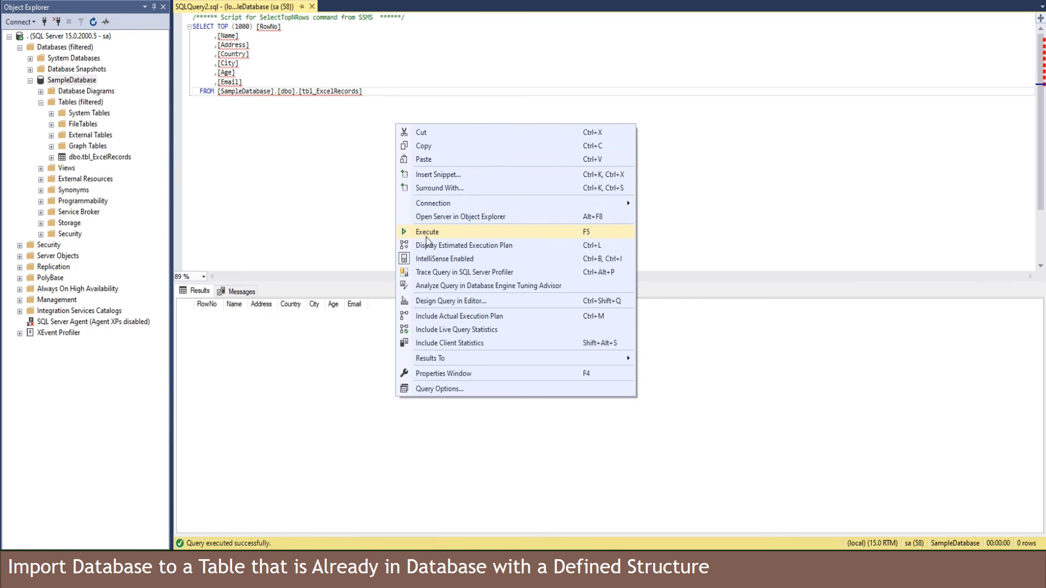
pyautogui.click(427, 235)
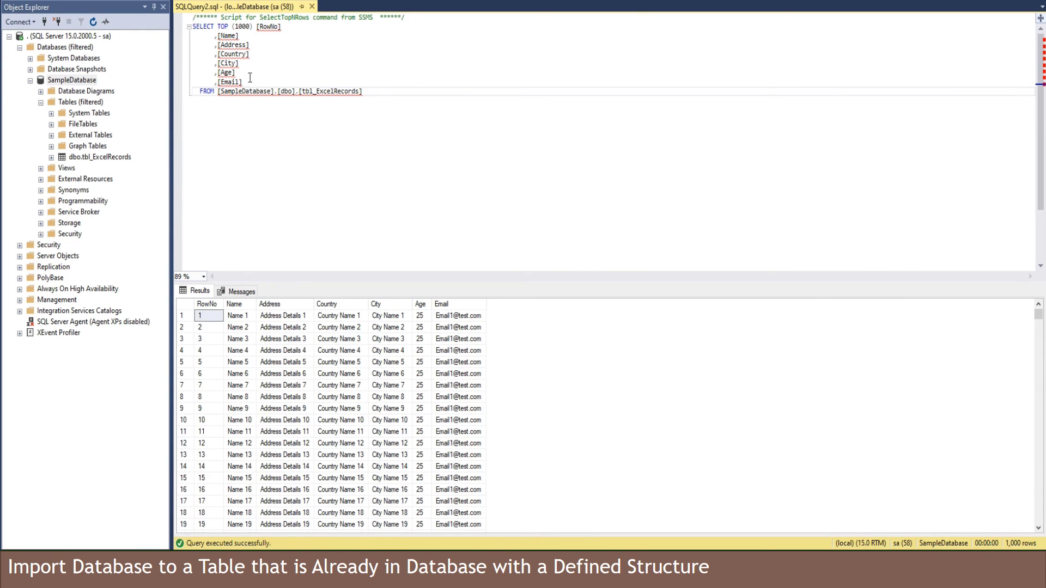
pyautogui.moveTo(255, 28); pyautogui.dragTo(216, 26)
pyautogui.press('Delete')
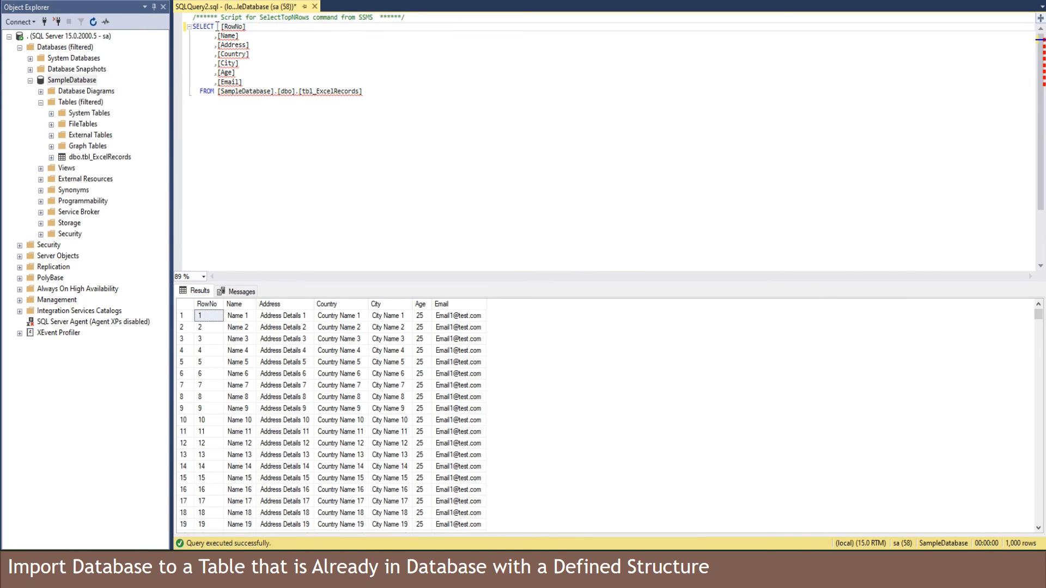
pyautogui.click(309, 48)
pyautogui.rightClick(308, 49)
pyautogui.click(343, 154)
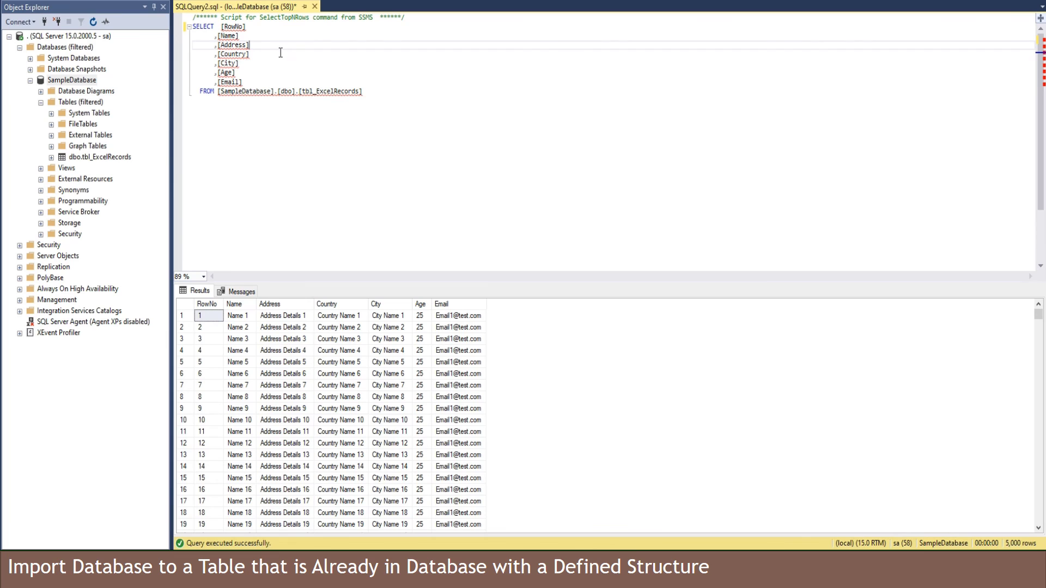
# Enlarge the results area, replace the query's column list with count(*) and execute it on tbl_ExcelRecords
pyautogui.moveTo(283, 282); pyautogui.dragTo(284, 168)
pyautogui.click(283, 91)
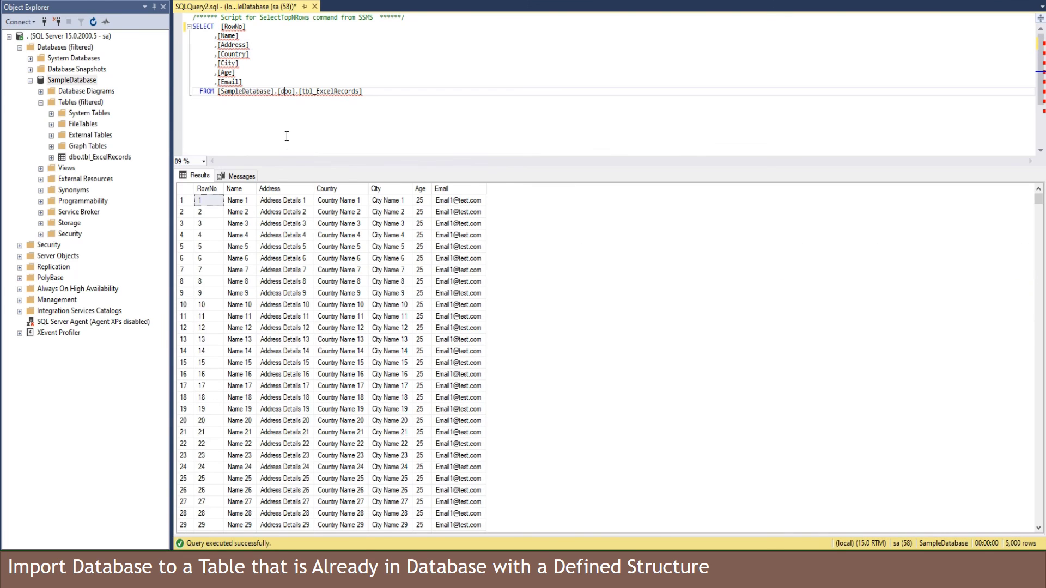
pyautogui.moveTo(220, 28); pyautogui.dragTo(263, 83)
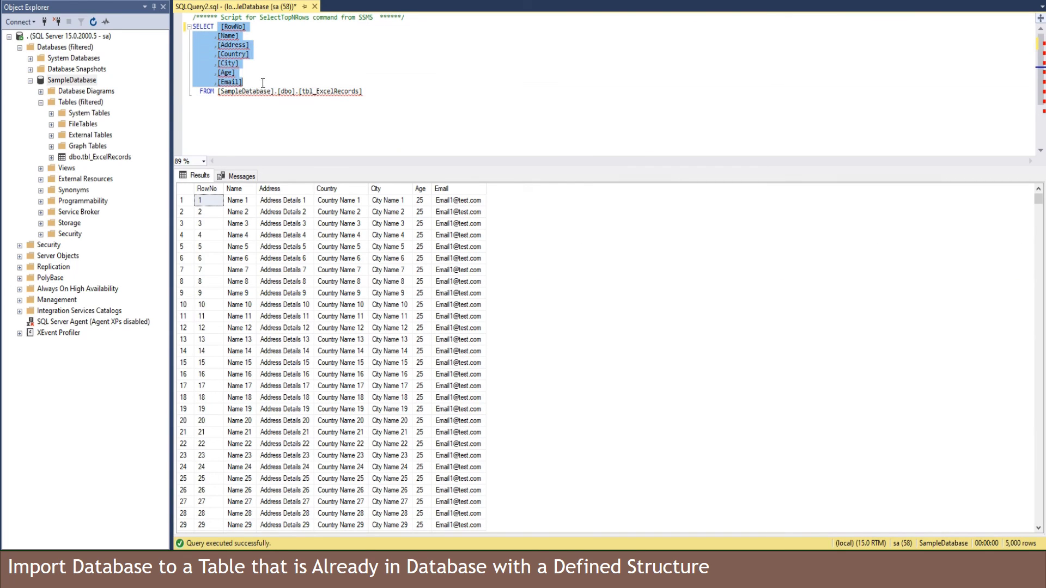
pyautogui.write('count(*)')
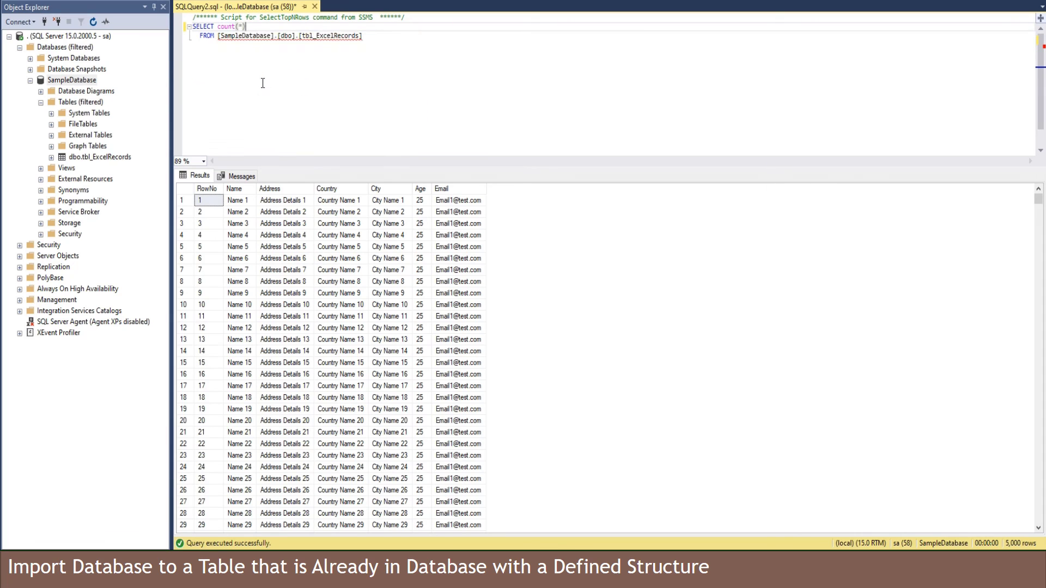
pyautogui.press('F5')
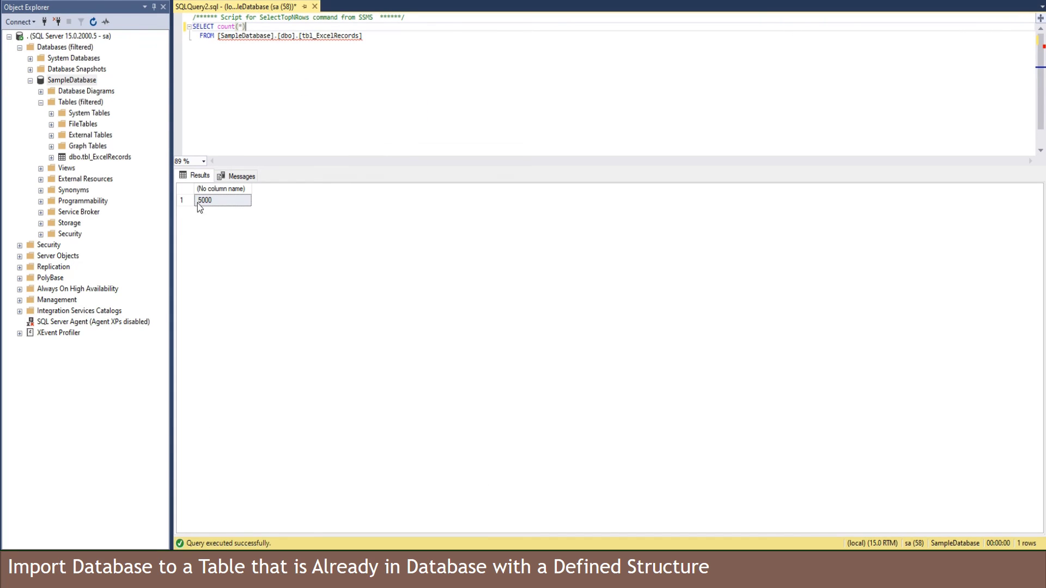